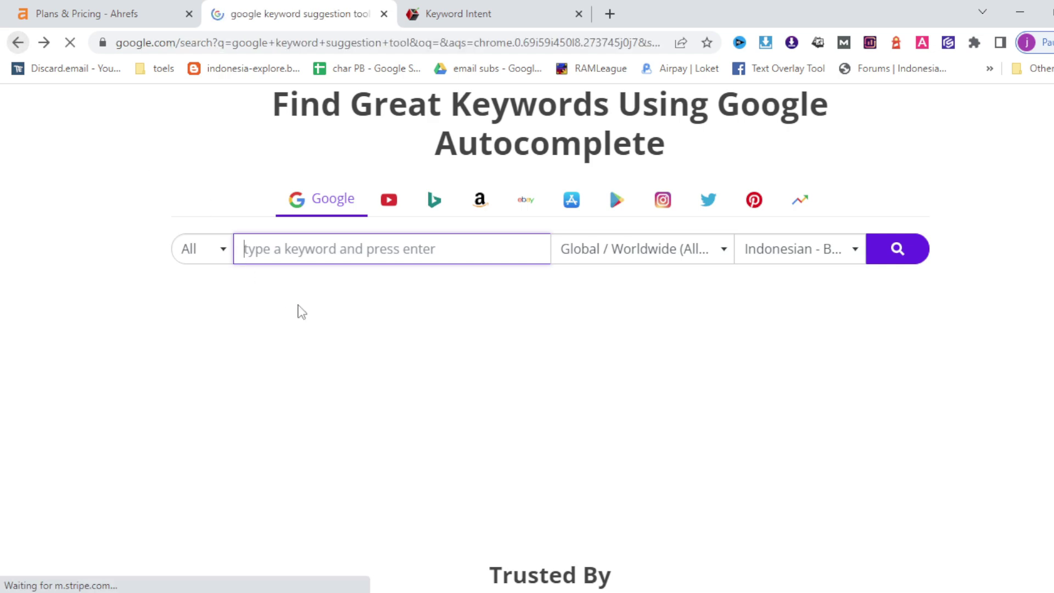
Step: Open the Keyword Tool Dominator, Wordtracker and WordStream Free Keyword Tool search results in separate new tabs
{"action": "scroll", "coordinate": [309, 317], "scroll_direction": "down", "scroll_amount": 3}
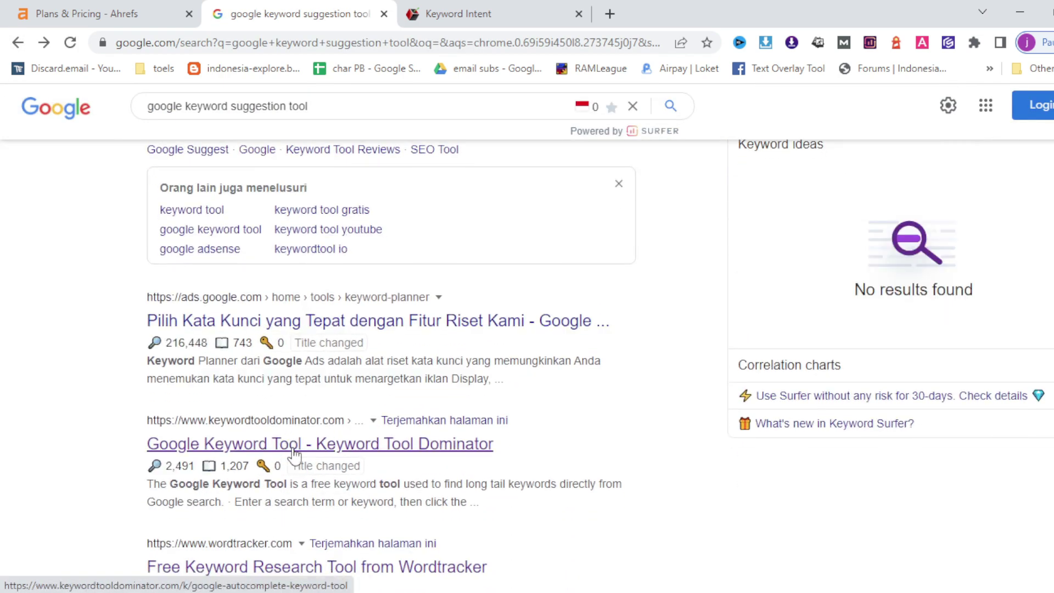
{"action": "right_click", "coordinate": [296, 443]}
{"action": "left_click", "coordinate": [334, 452]}
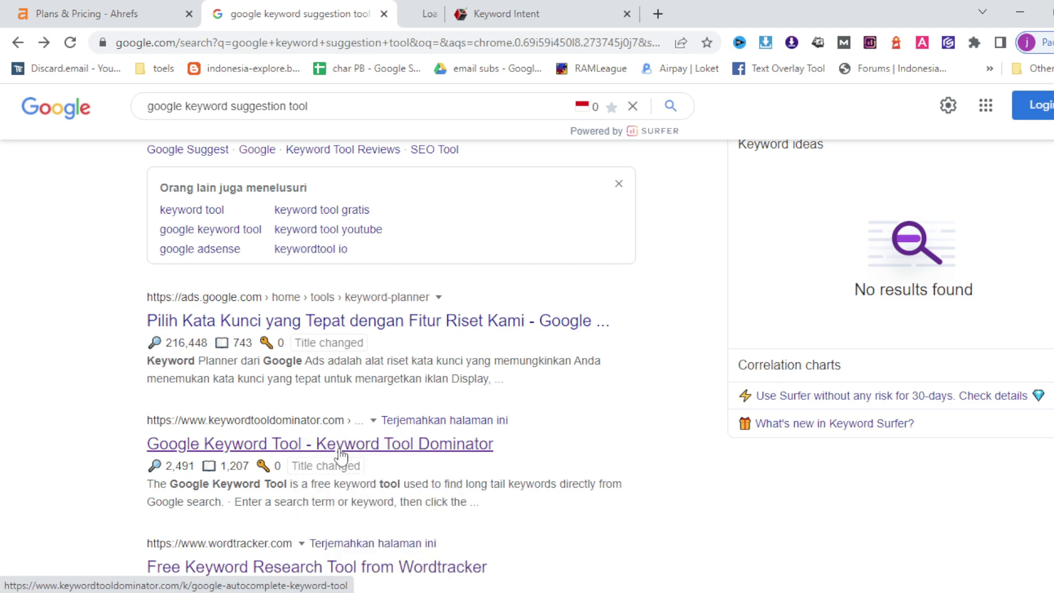
{"action": "scroll", "coordinate": [324, 439], "scroll_direction": "down", "scroll_amount": 3}
{"action": "right_click", "coordinate": [313, 420]}
{"action": "left_click", "coordinate": [336, 428]}
{"action": "scroll", "coordinate": [352, 431], "scroll_direction": "down", "scroll_amount": 4}
{"action": "scroll", "coordinate": [351, 431], "scroll_direction": "down", "scroll_amount": 7}
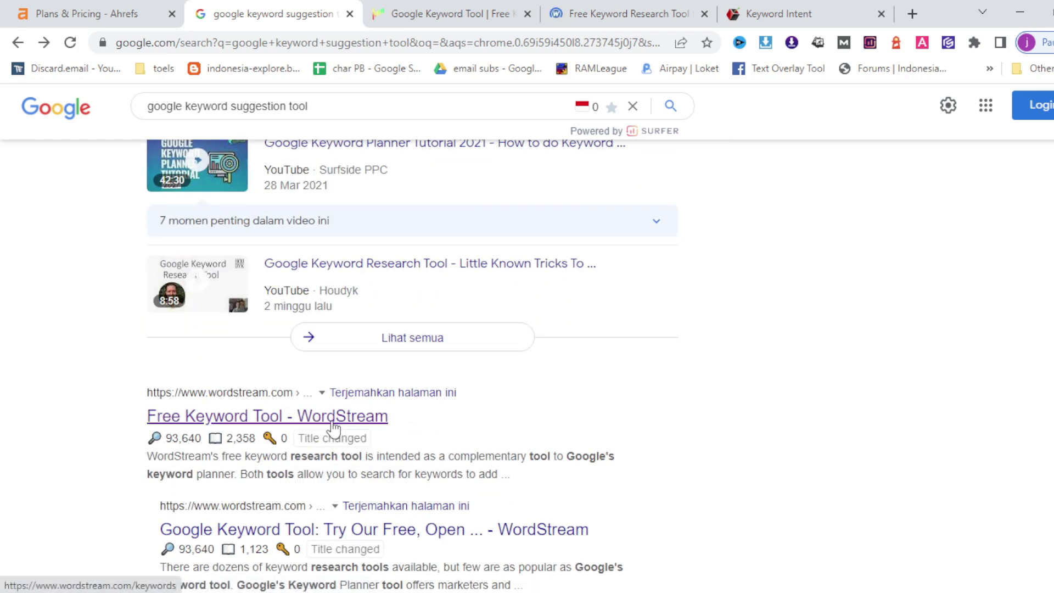
{"action": "right_click", "coordinate": [347, 423]}
{"action": "left_click", "coordinate": [365, 431]}
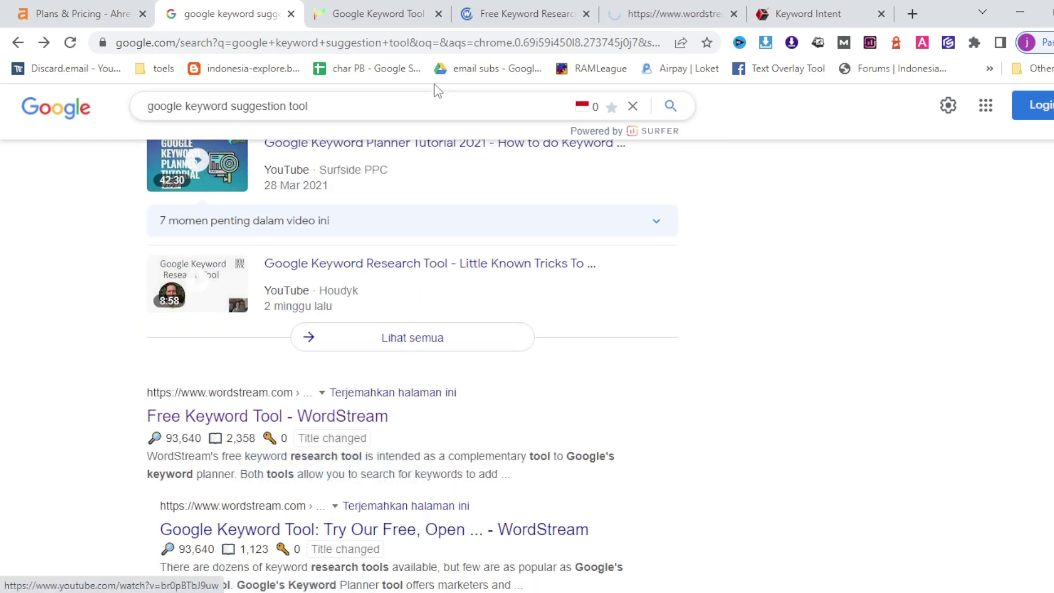
Step: In Keyword Tool Dominator's Google Keyword Tool, enter "web hosting" as the search term and copy it
{"action": "left_click", "coordinate": [387, 22]}
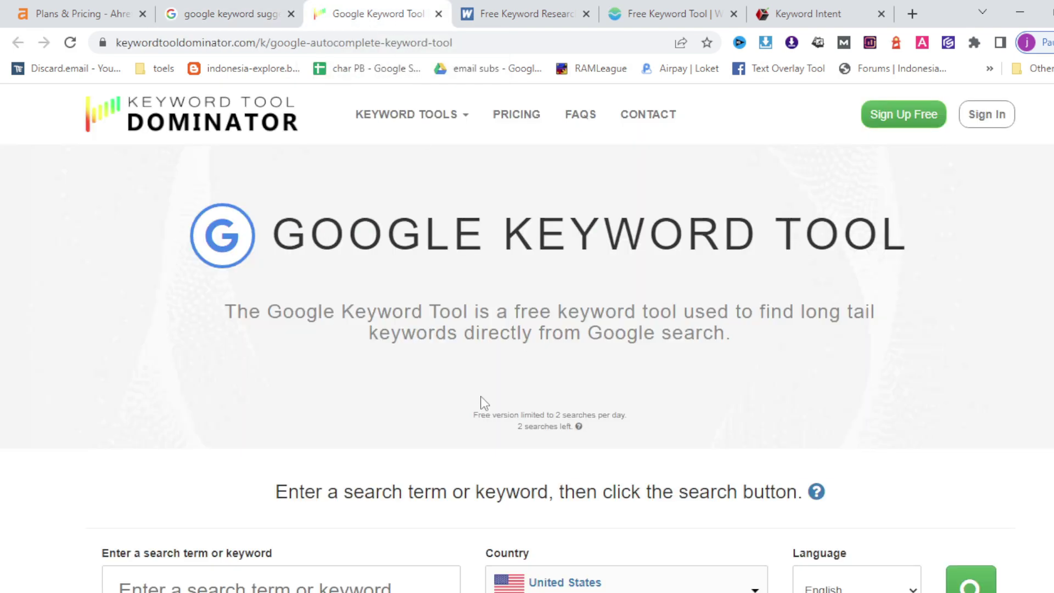
{"action": "scroll", "coordinate": [484, 403], "scroll_direction": "down", "scroll_amount": 4}
{"action": "left_click", "coordinate": [341, 347]}
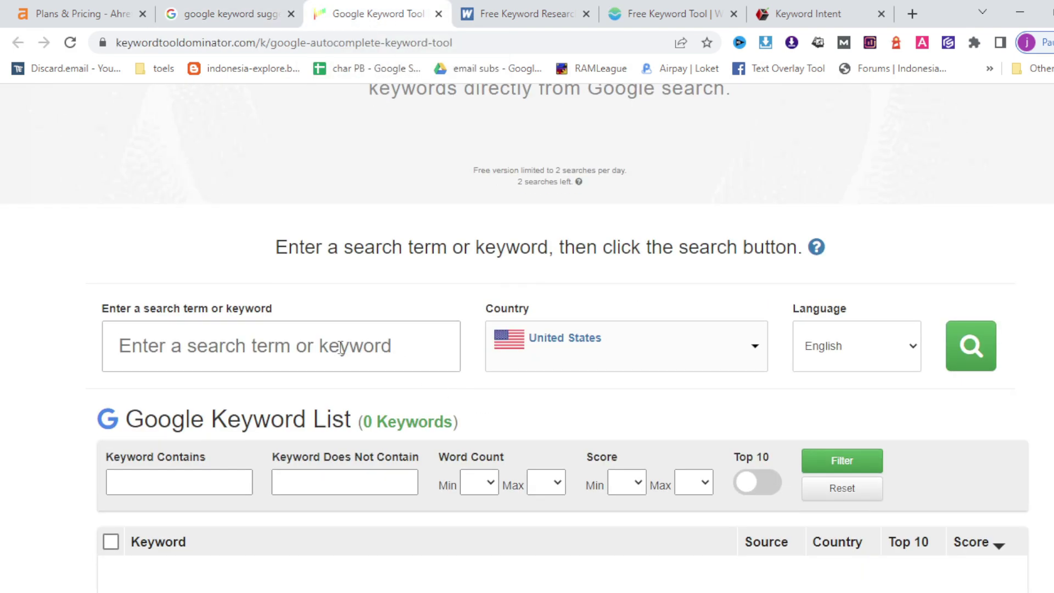
{"action": "type", "text": "web hosting"}
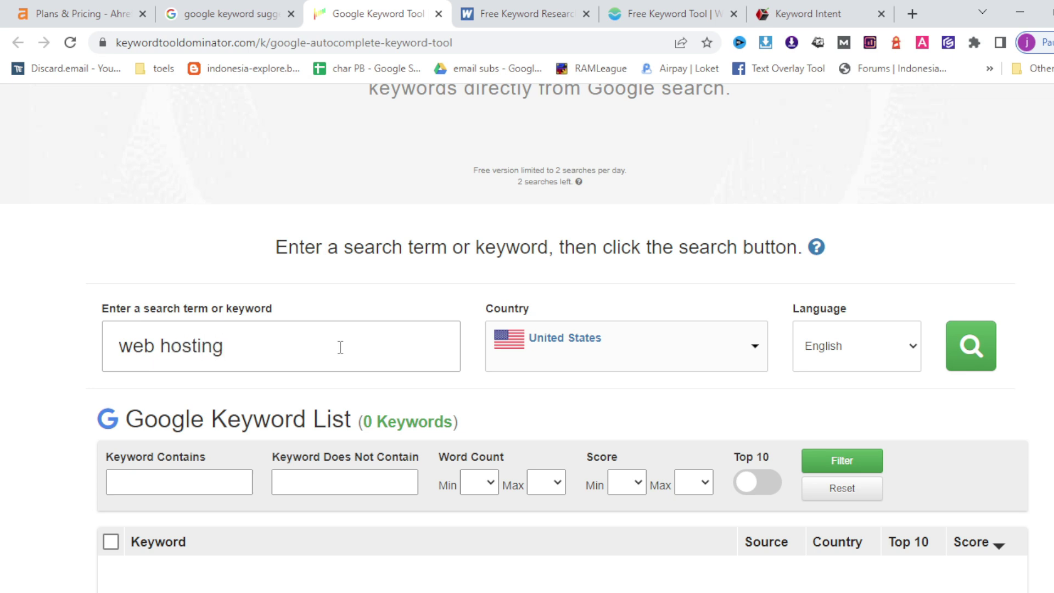
{"action": "left_click_drag", "start_coordinate": [340, 347], "coordinate": [92, 377]}
{"action": "right_click", "coordinate": [156, 362]}
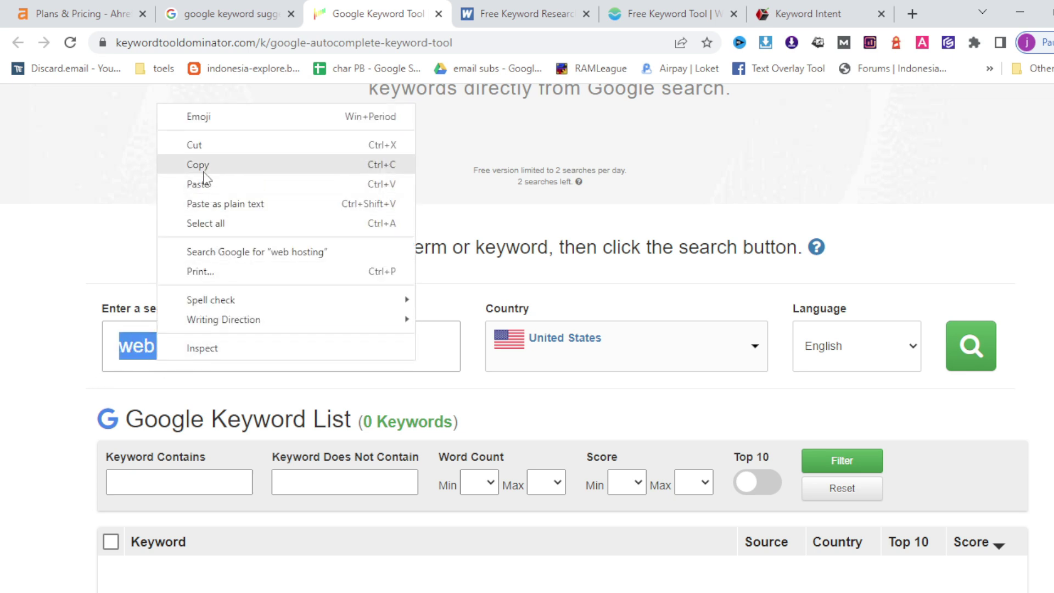
{"action": "left_click", "coordinate": [198, 165]}
Step: Try to run the "web hosting" search for United States in English, and close the Keyword Tool Dominator tab
{"action": "left_click", "coordinate": [967, 353]}
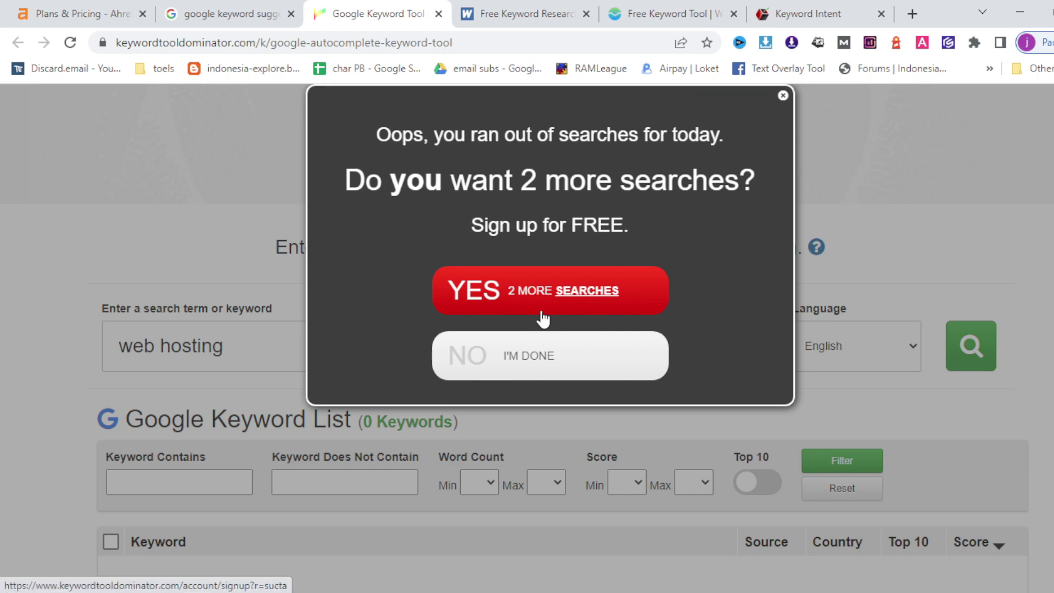
{"action": "left_click", "coordinate": [438, 14]}
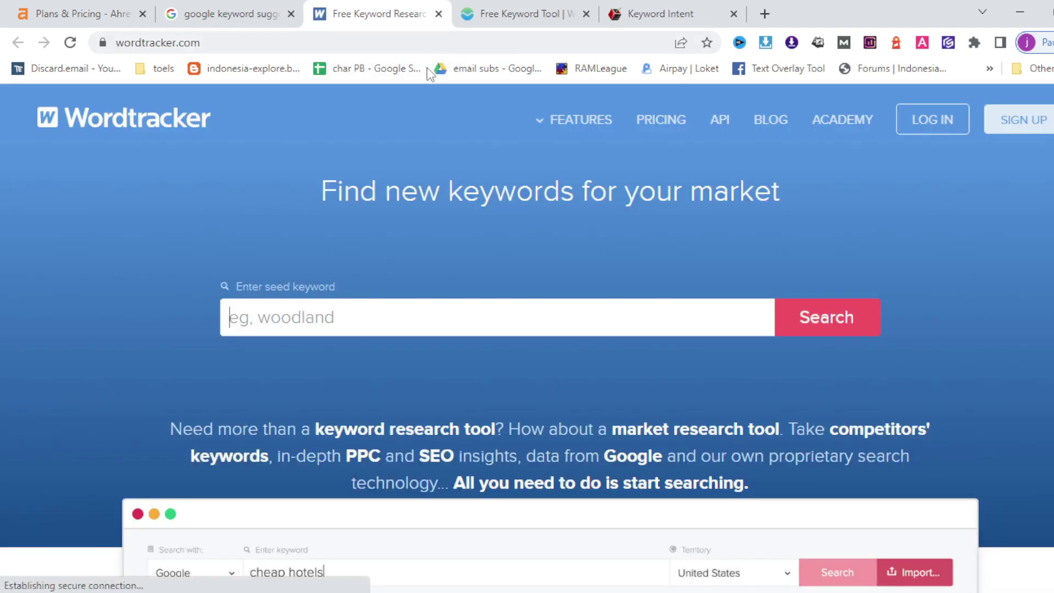
Step: Paste "web hosting" as the seed keyword in Wordtracker and run the search
{"action": "right_click", "coordinate": [360, 311]}
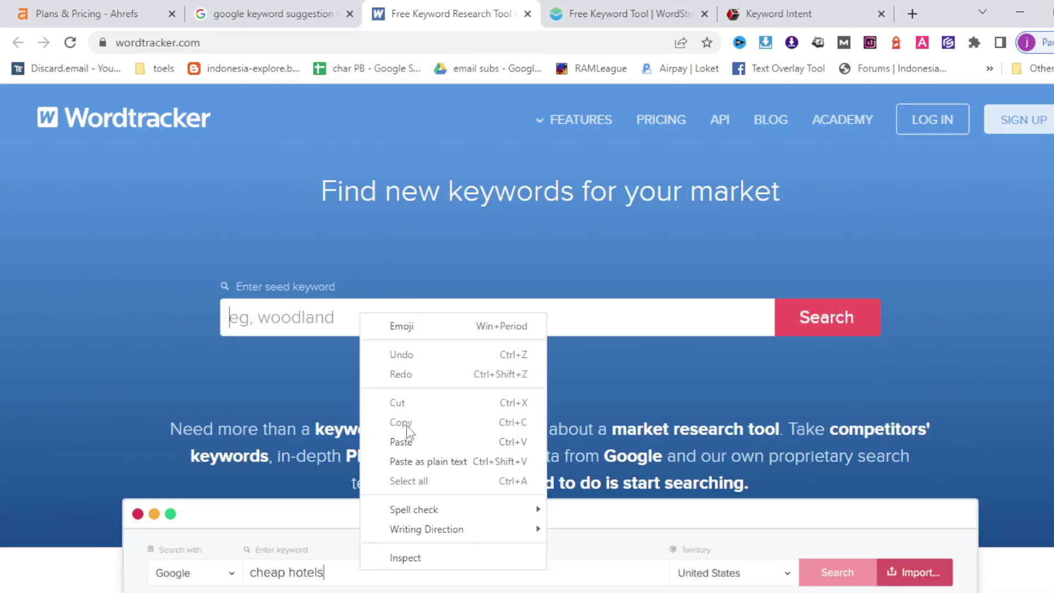
{"action": "left_click", "coordinate": [403, 440]}
{"action": "left_click", "coordinate": [807, 316]}
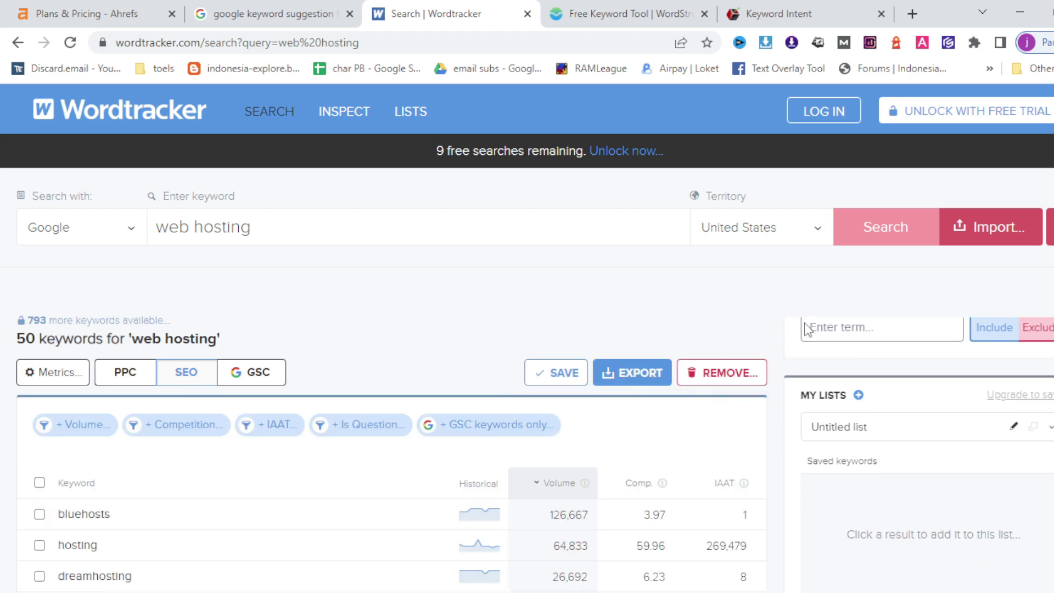
Step: Examine Wordtracker's keyword list for "web hosting", including the volume, competition and IAAT columns, and close its tab
{"action": "scroll", "coordinate": [463, 370], "scroll_direction": "down", "scroll_amount": 1}
{"action": "scroll", "coordinate": [463, 371], "scroll_direction": "down", "scroll_amount": 1}
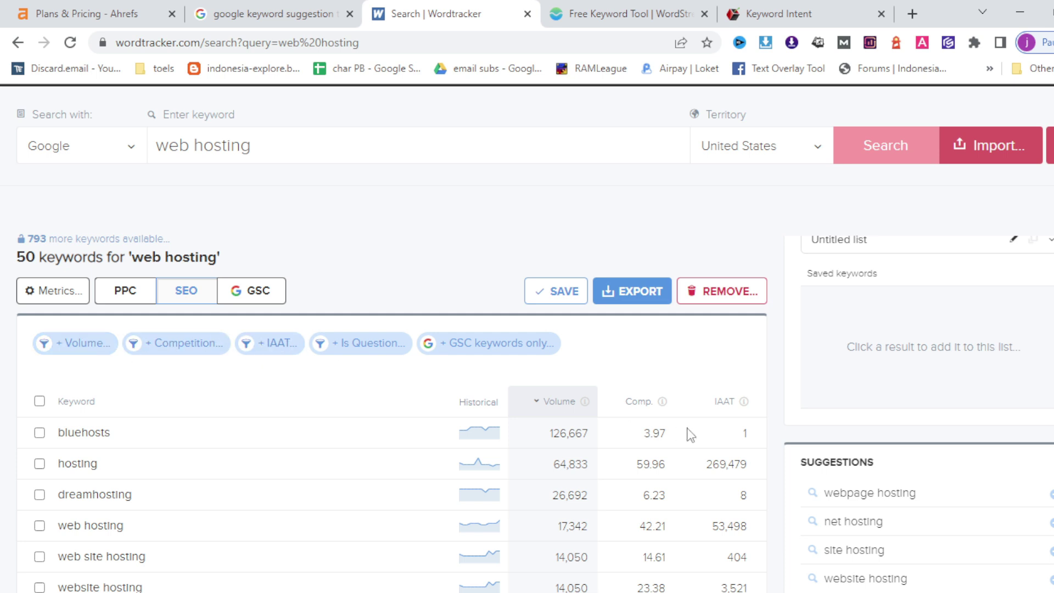
{"action": "mouse_move", "coordinate": [744, 406]}
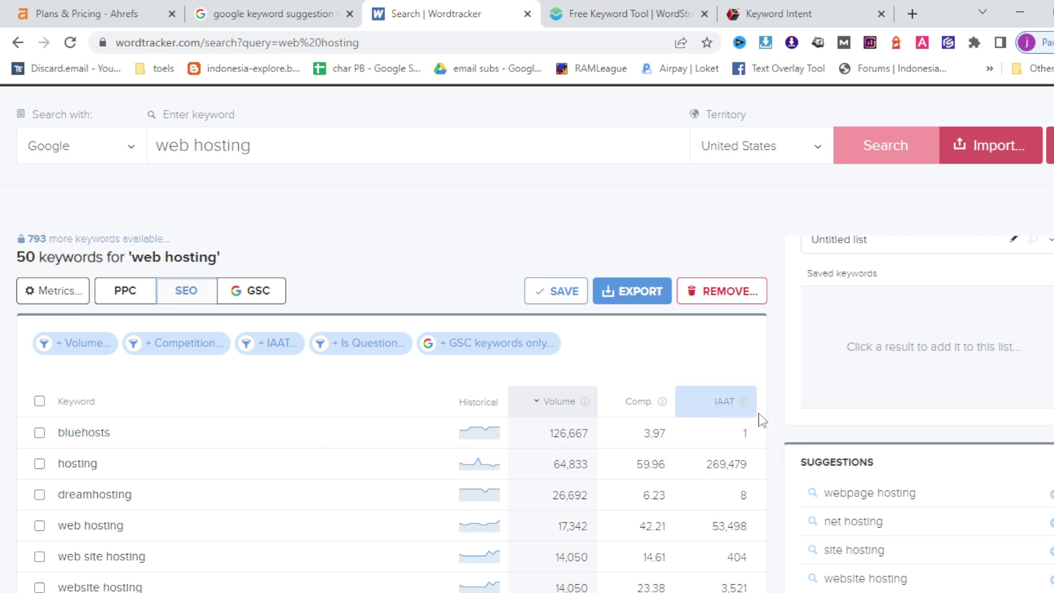
{"action": "scroll", "coordinate": [726, 525], "scroll_direction": "down", "scroll_amount": 3}
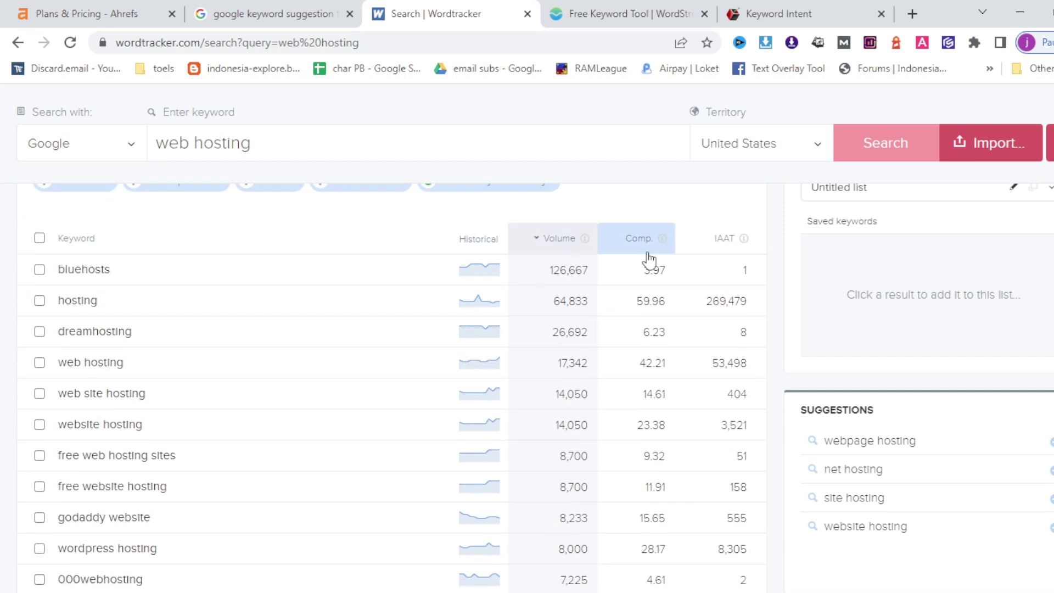
{"action": "scroll", "coordinate": [318, 288], "scroll_direction": "up", "scroll_amount": 2}
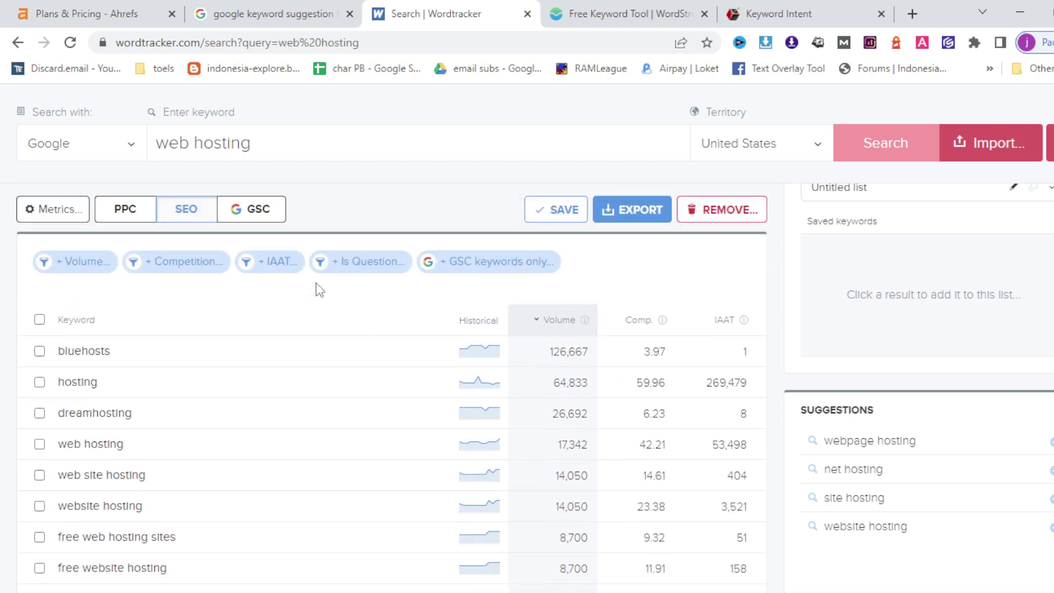
{"action": "scroll", "coordinate": [320, 289], "scroll_direction": "down", "scroll_amount": 2}
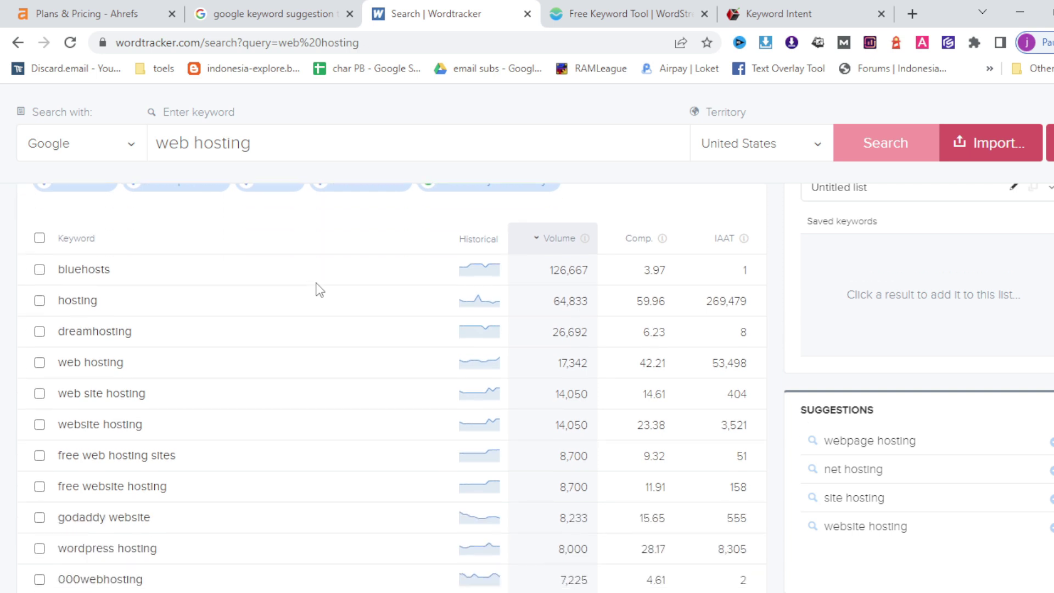
{"action": "scroll", "coordinate": [320, 290], "scroll_direction": "down", "scroll_amount": 2}
{"action": "scroll", "coordinate": [321, 290], "scroll_direction": "down", "scroll_amount": 14}
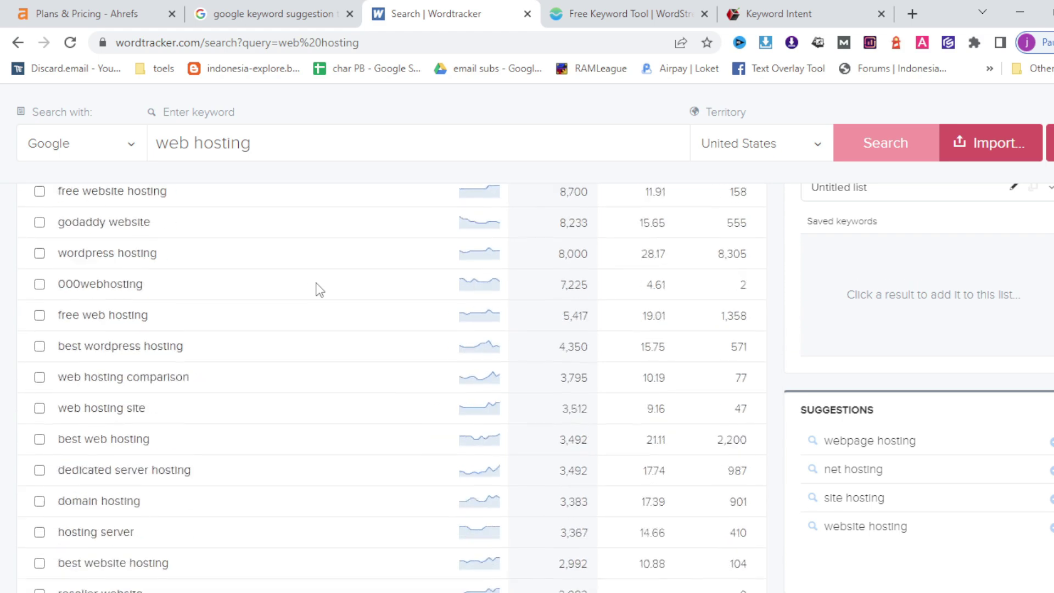
{"action": "scroll", "coordinate": [320, 290], "scroll_direction": "down", "scroll_amount": 7}
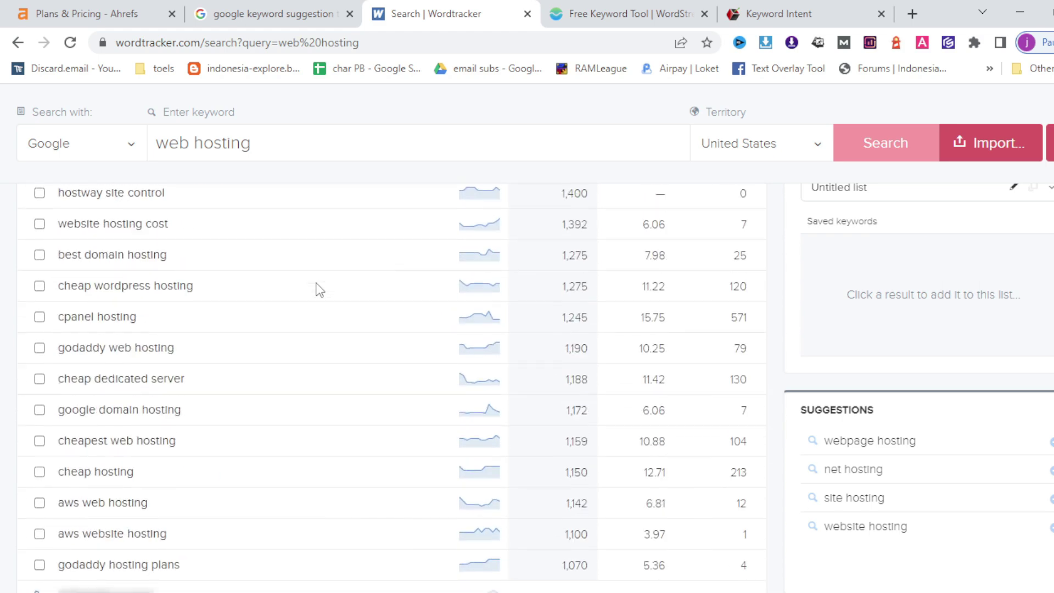
{"action": "scroll", "coordinate": [320, 290], "scroll_direction": "down", "scroll_amount": 10}
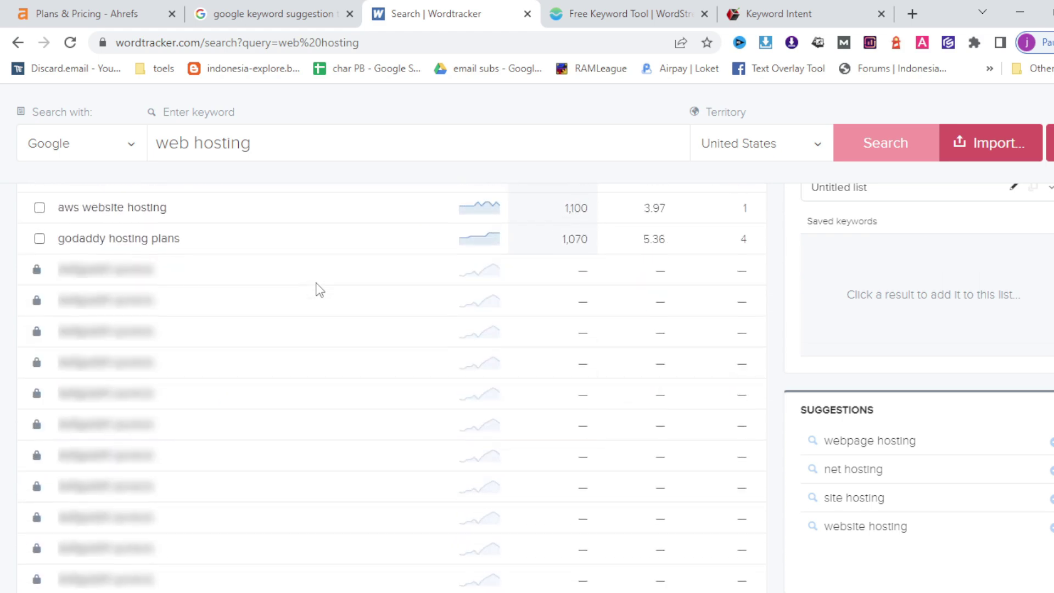
{"action": "scroll", "coordinate": [319, 291], "scroll_direction": "up", "scroll_amount": 3}
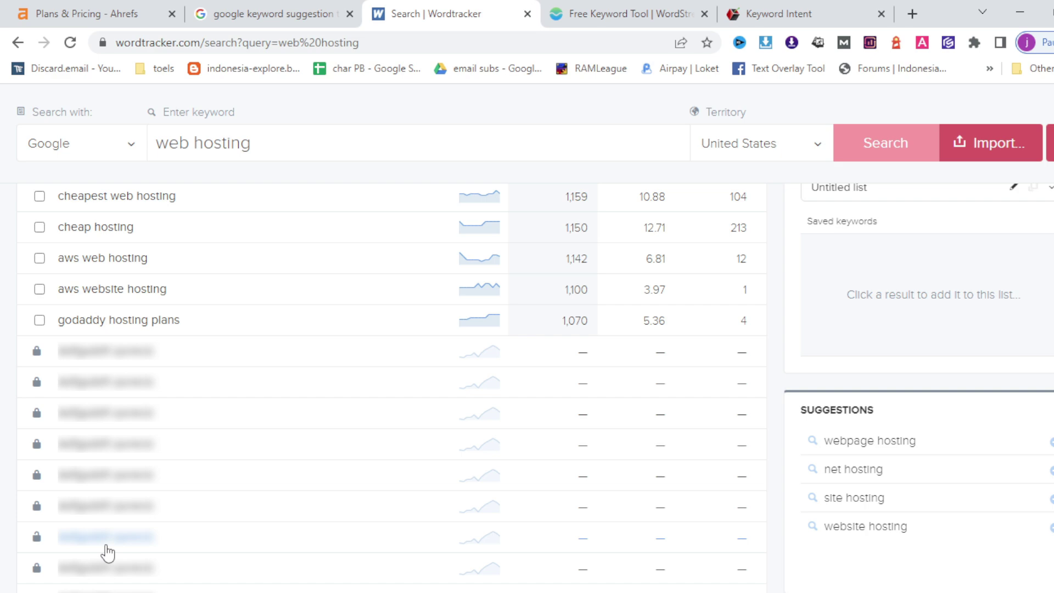
{"action": "scroll", "coordinate": [109, 550], "scroll_direction": "up", "scroll_amount": 20}
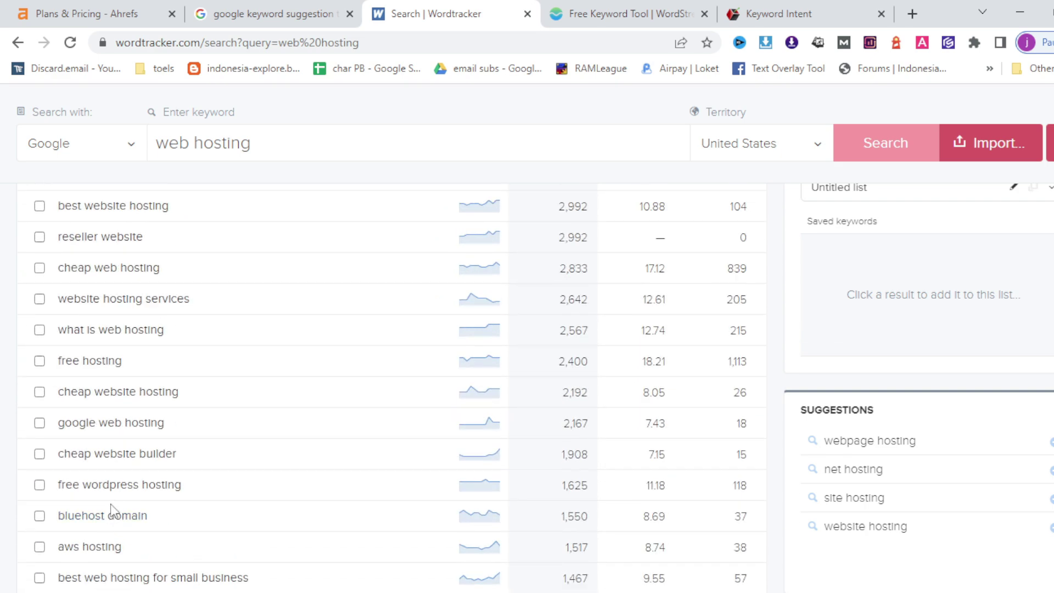
{"action": "scroll", "coordinate": [160, 430], "scroll_direction": "up", "scroll_amount": 10}
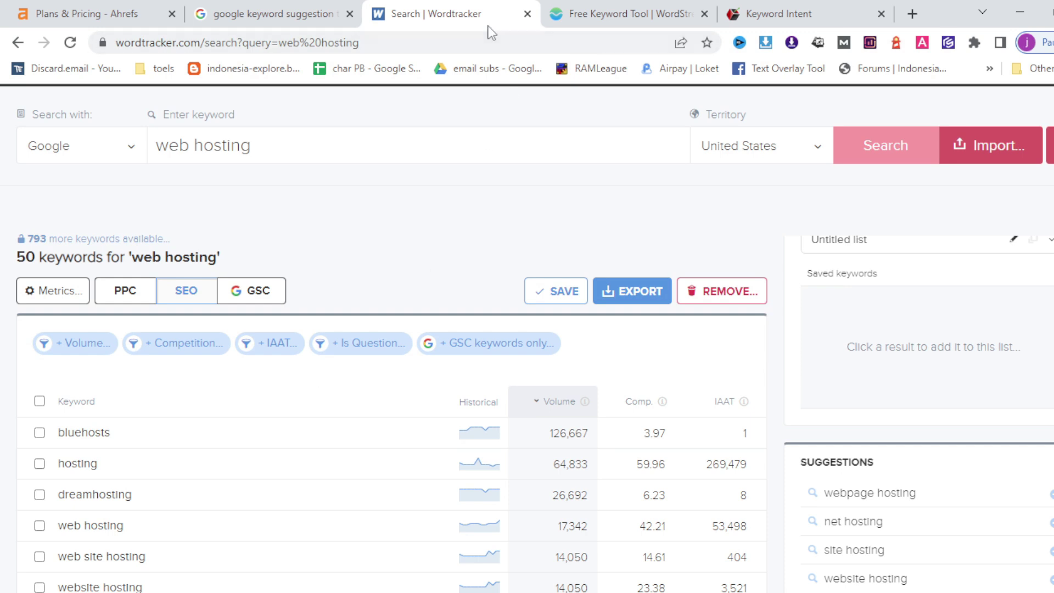
{"action": "left_click", "coordinate": [528, 13]}
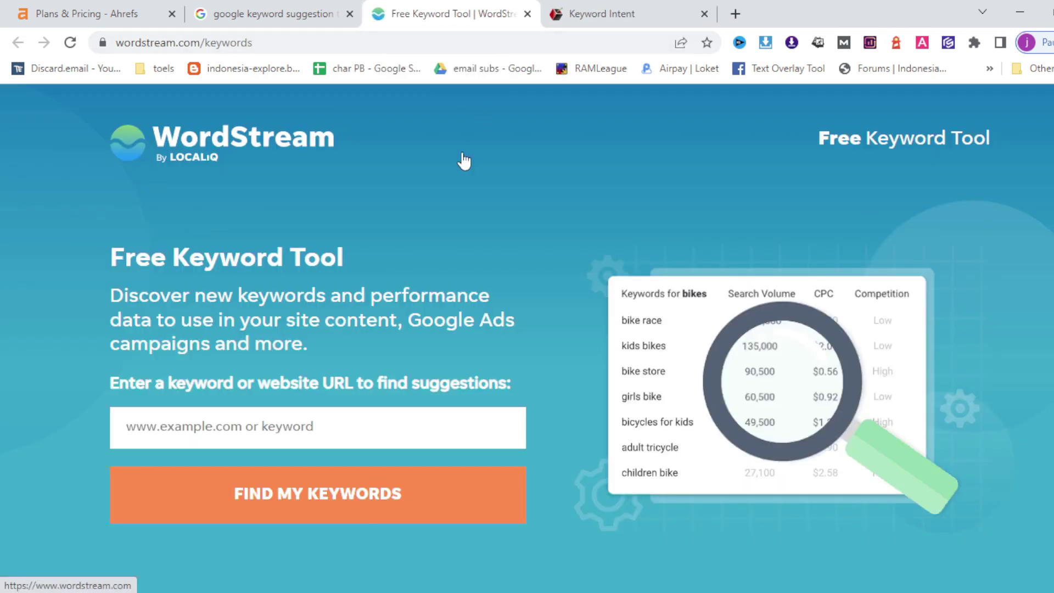
Step: Search WordStream's Free Keyword Tool for the copied term "web hosting" with All Industries and United States
{"action": "right_click", "coordinate": [296, 434]}
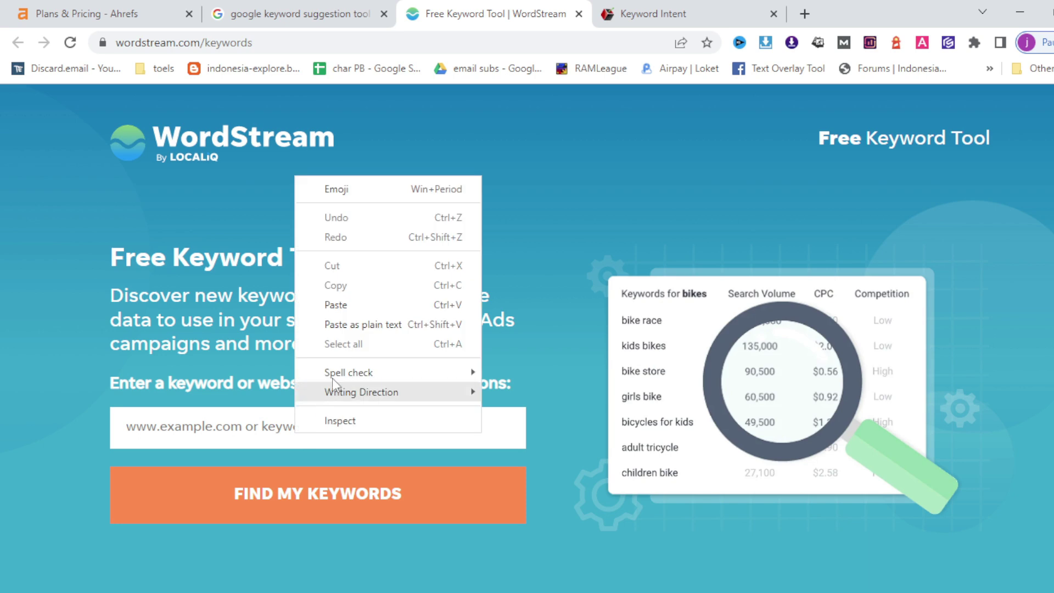
{"action": "left_click", "coordinate": [353, 305]}
{"action": "left_click", "coordinate": [324, 497]}
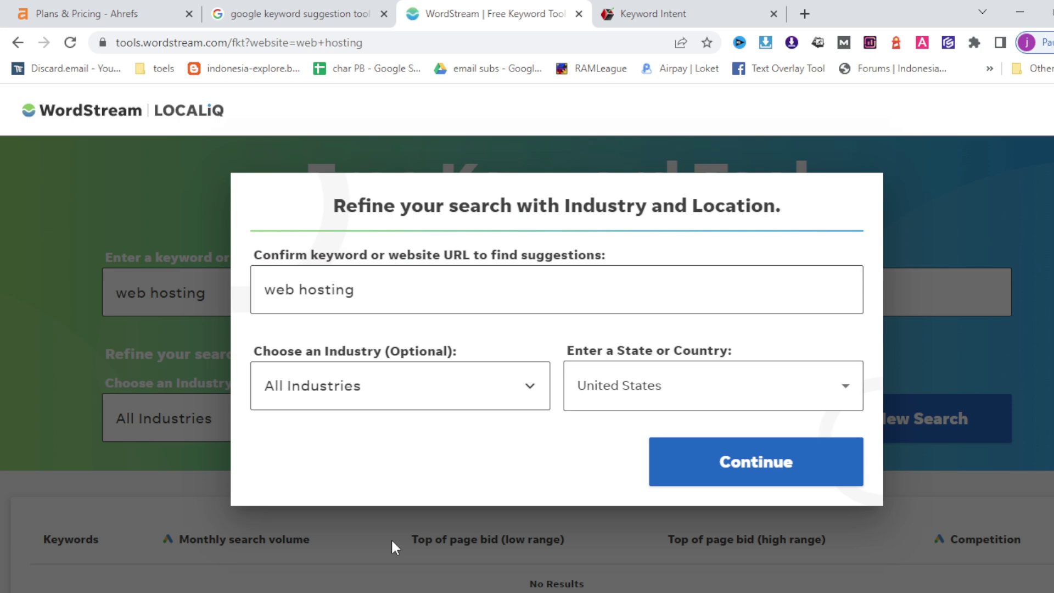
{"action": "left_click", "coordinate": [755, 475]}
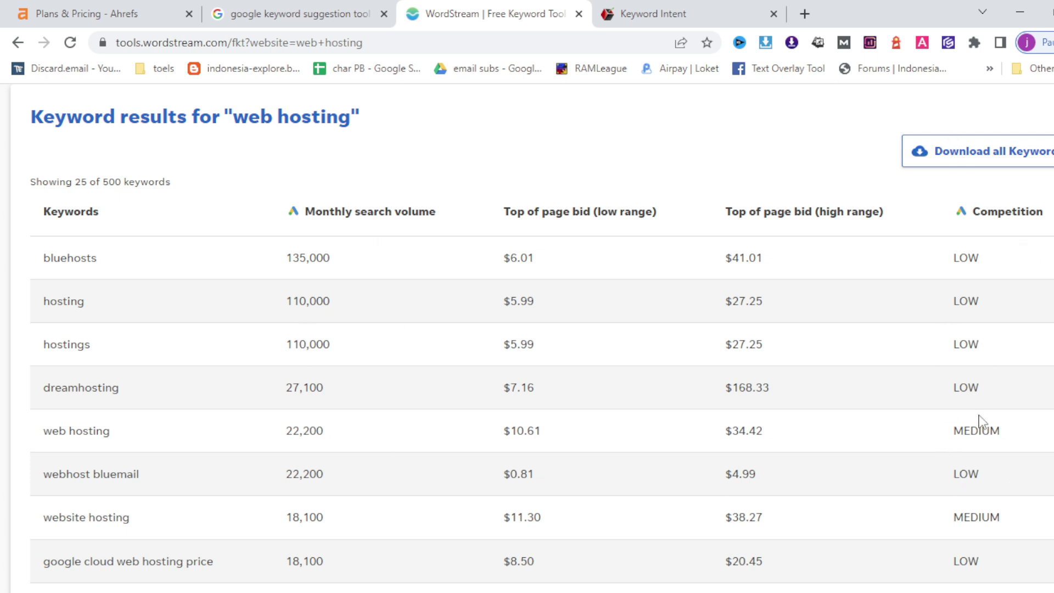
Step: Review the WordStream keyword results with their search volume, bid ranges and competition, and close that tab
{"action": "scroll", "coordinate": [981, 423], "scroll_direction": "down", "scroll_amount": 6}
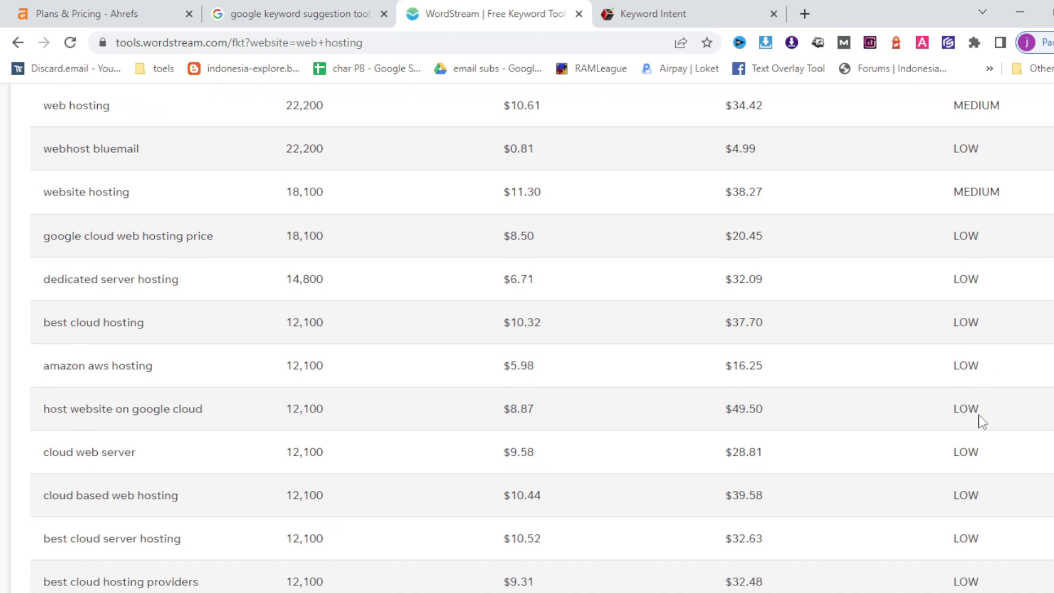
{"action": "scroll", "coordinate": [981, 420], "scroll_direction": "down", "scroll_amount": 9}
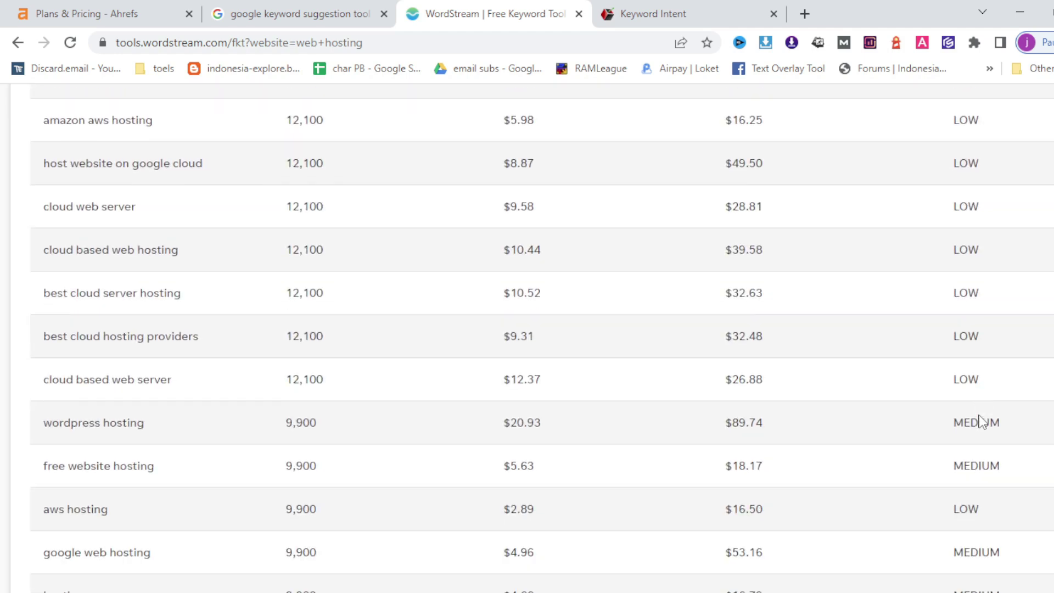
{"action": "scroll", "coordinate": [769, 275], "scroll_direction": "up", "scroll_amount": 18}
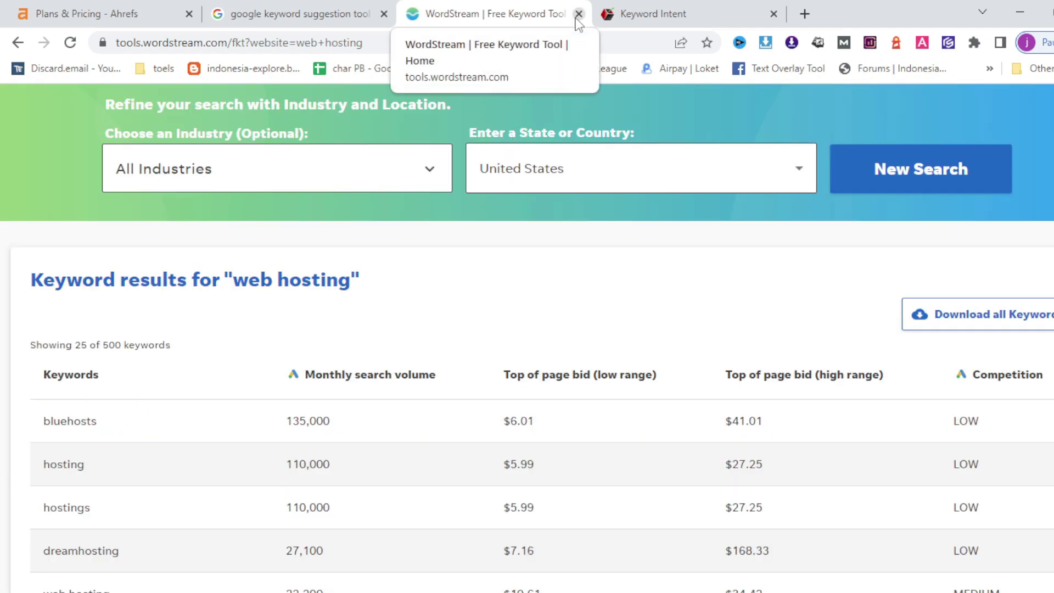
{"action": "left_click", "coordinate": [576, 18]}
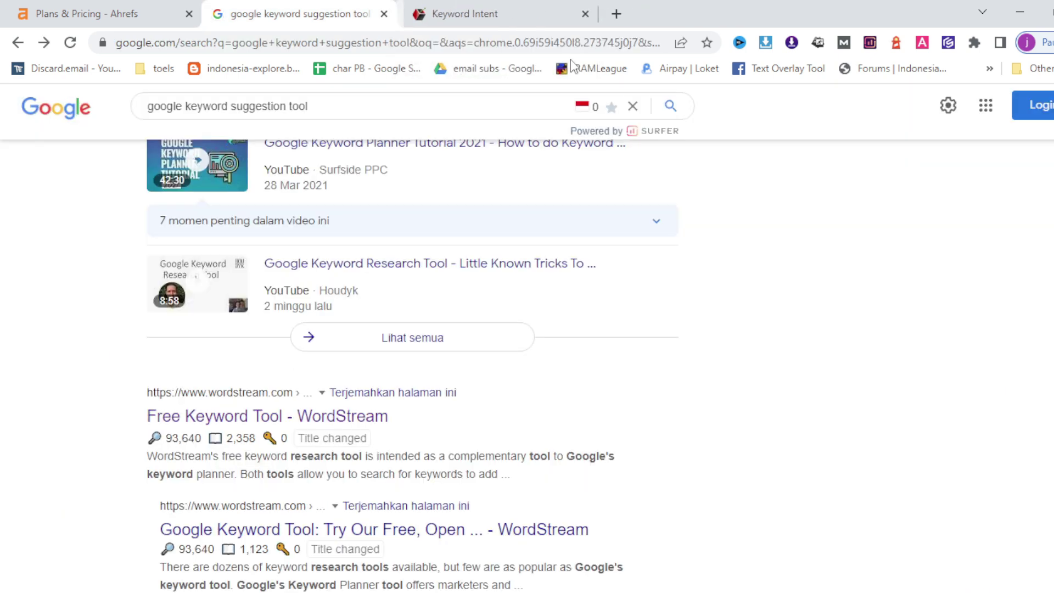
Step: Search Keyword Intent for the copied term "web hosting" with Indonesia as the country
{"action": "left_click", "coordinate": [491, 20]}
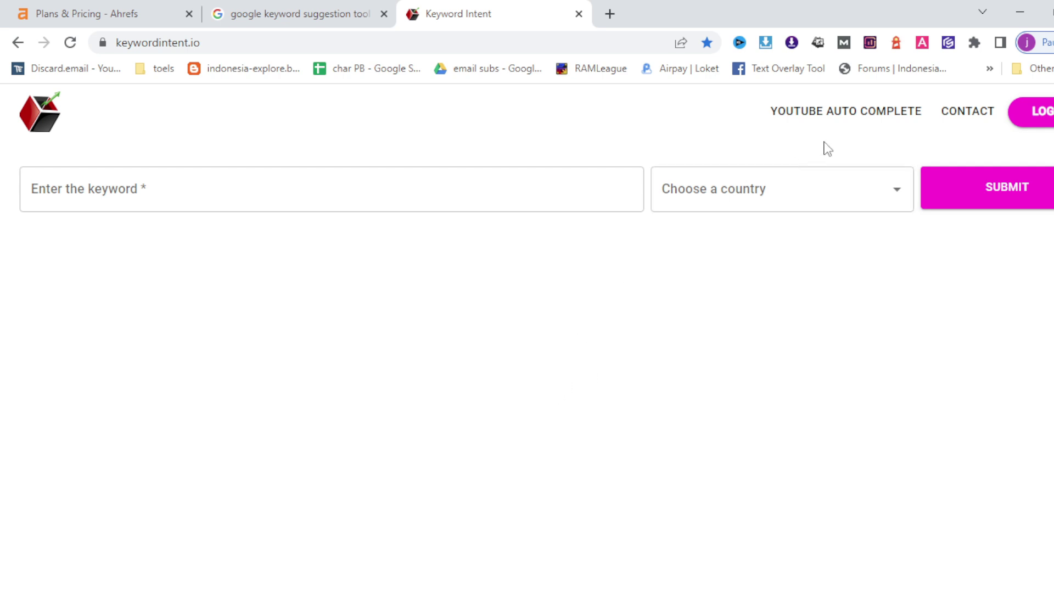
{"action": "left_click", "coordinate": [399, 185]}
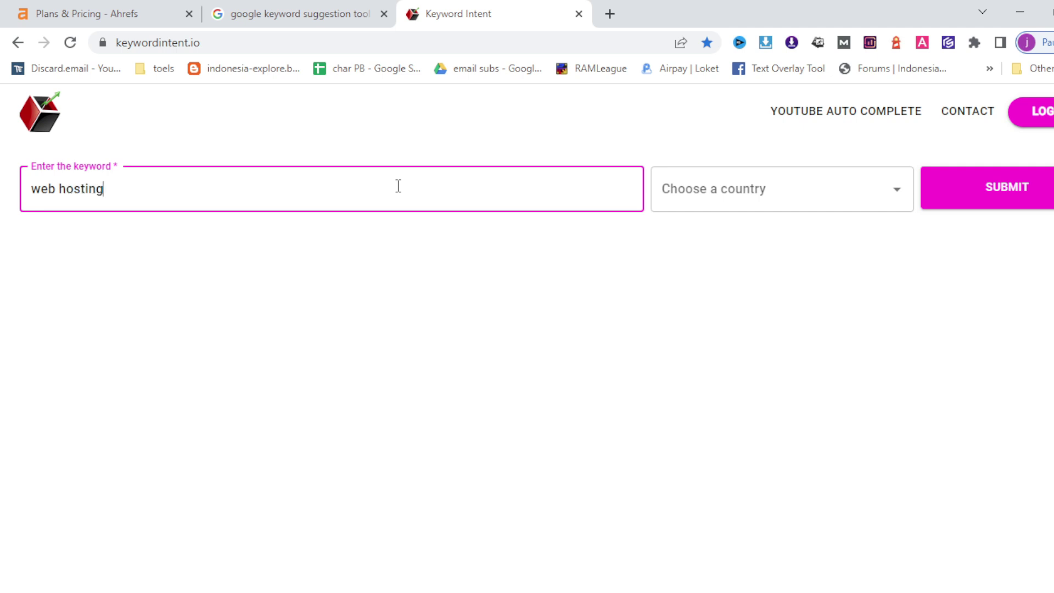
{"action": "left_click", "coordinate": [744, 181]}
{"action": "scroll", "coordinate": [821, 286], "scroll_direction": "down", "scroll_amount": 5}
{"action": "scroll", "coordinate": [821, 287], "scroll_direction": "down", "scroll_amount": 10}
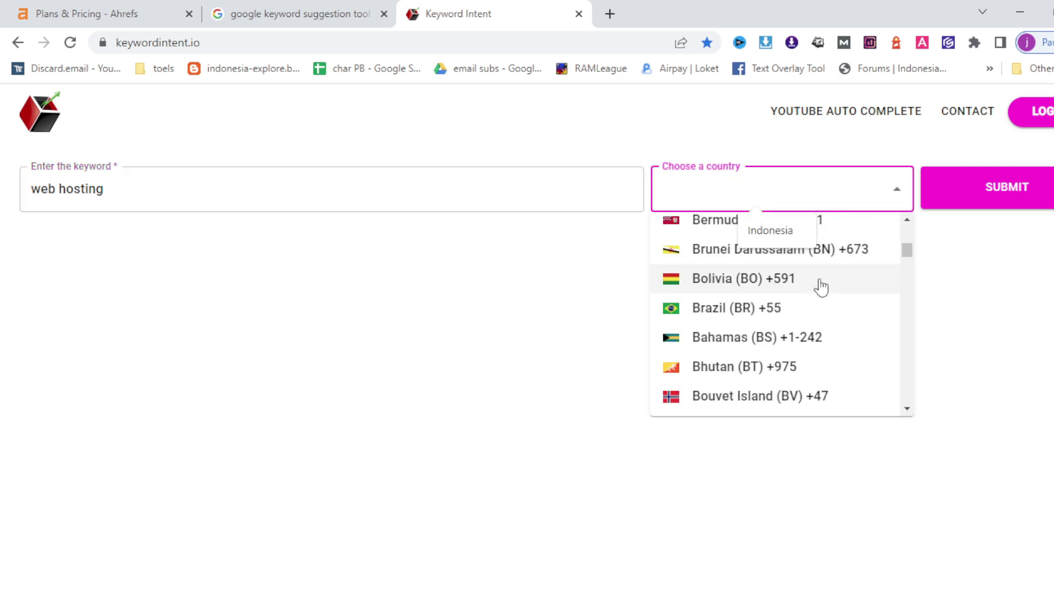
{"action": "scroll", "coordinate": [822, 287], "scroll_direction": "down", "scroll_amount": 12}
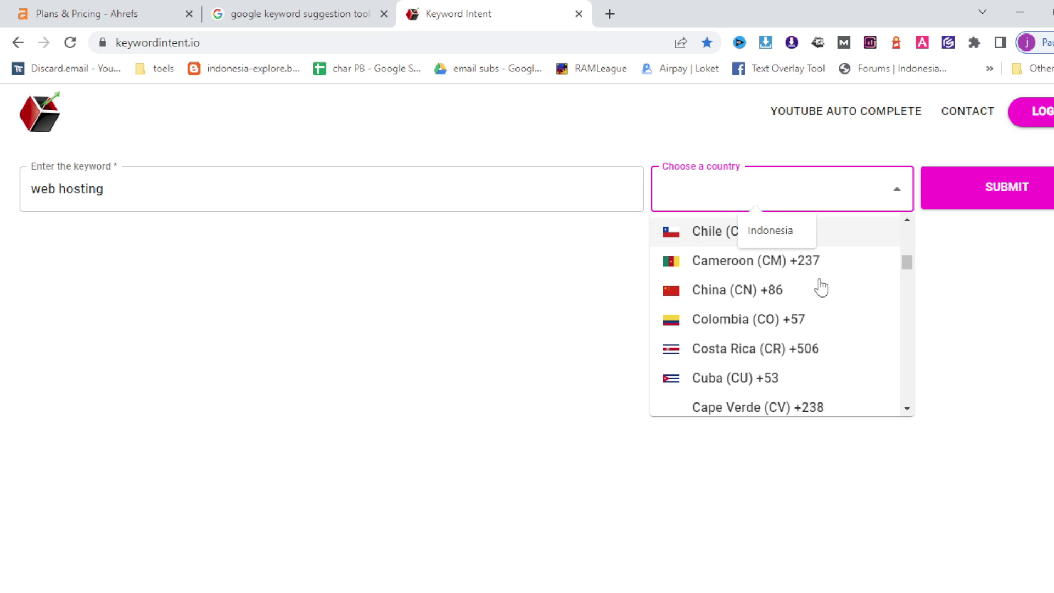
{"action": "scroll", "coordinate": [822, 287], "scroll_direction": "down", "scroll_amount": 9}
{"action": "scroll", "coordinate": [821, 287], "scroll_direction": "down", "scroll_amount": 5}
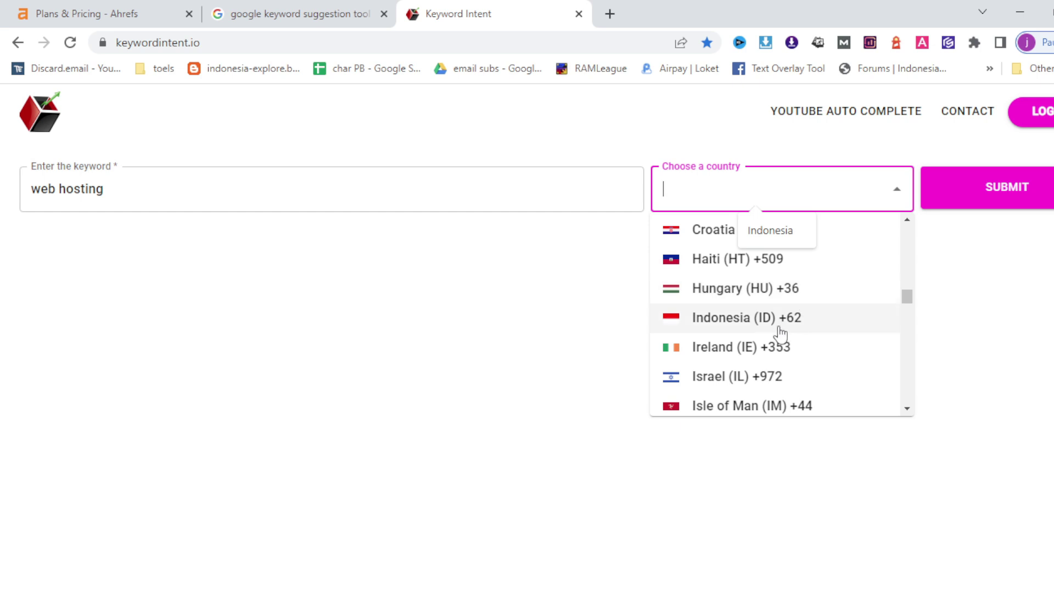
{"action": "left_click", "coordinate": [780, 318]}
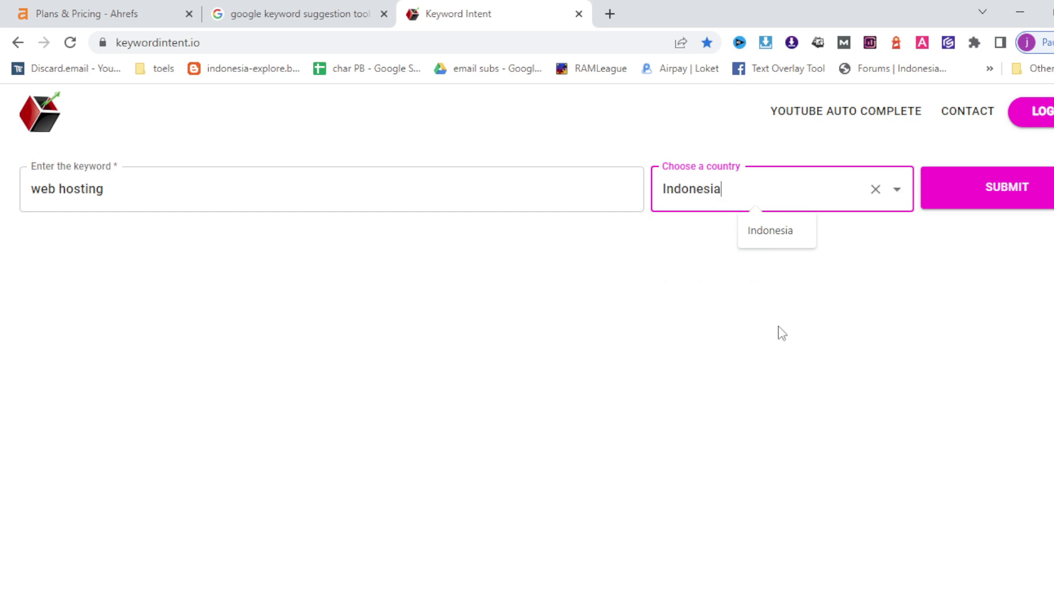
{"action": "left_click", "coordinate": [999, 189]}
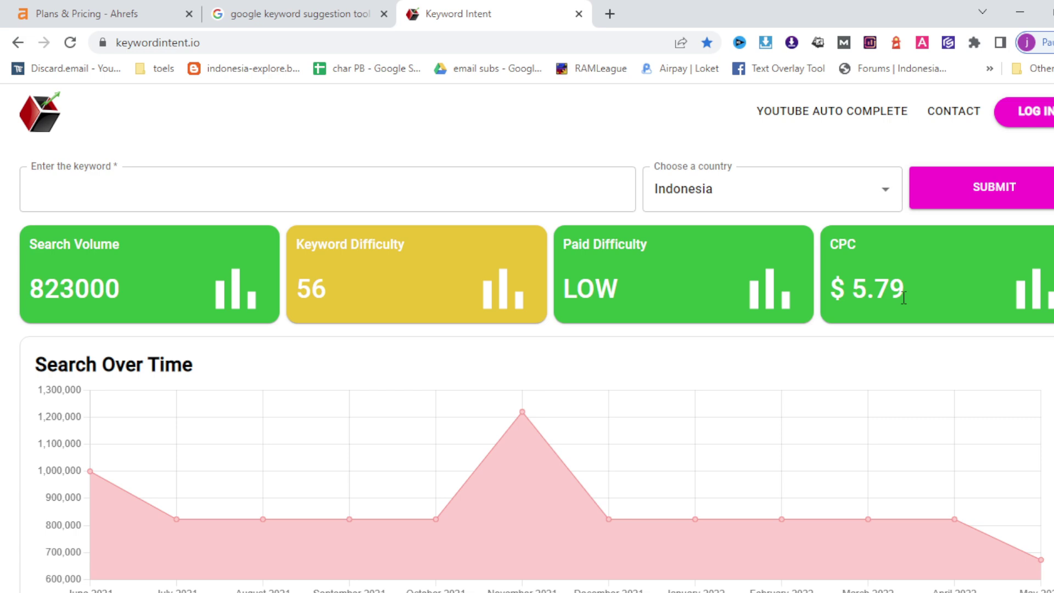
Step: View the Search Over Time chart and sort the keyword table by search volume, highest first
{"action": "scroll", "coordinate": [903, 298], "scroll_direction": "down", "scroll_amount": 3}
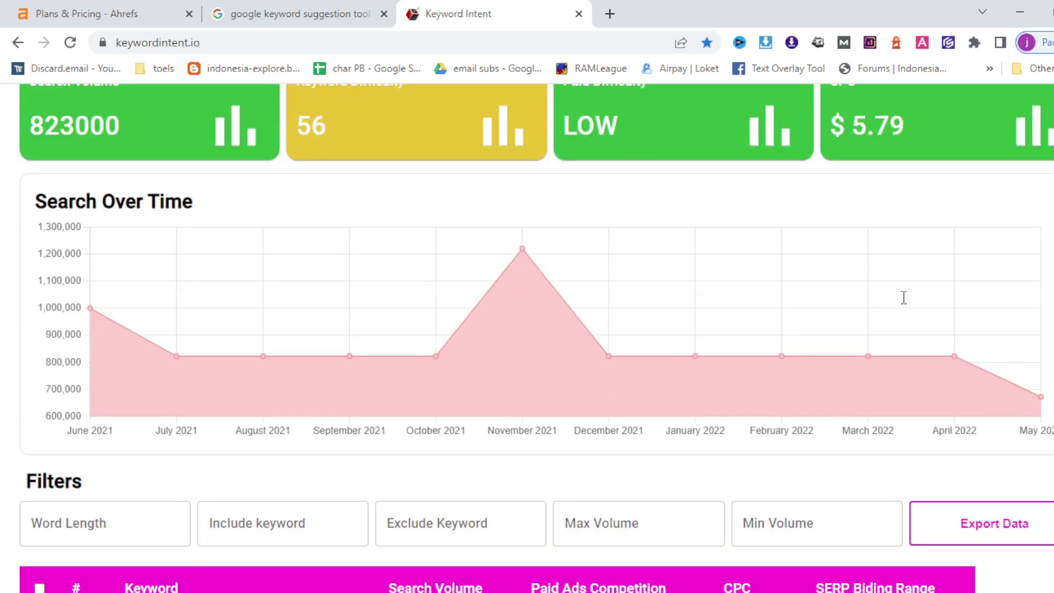
{"action": "scroll", "coordinate": [904, 298], "scroll_direction": "down", "scroll_amount": 4}
{"action": "scroll", "coordinate": [904, 298], "scroll_direction": "down", "scroll_amount": 3}
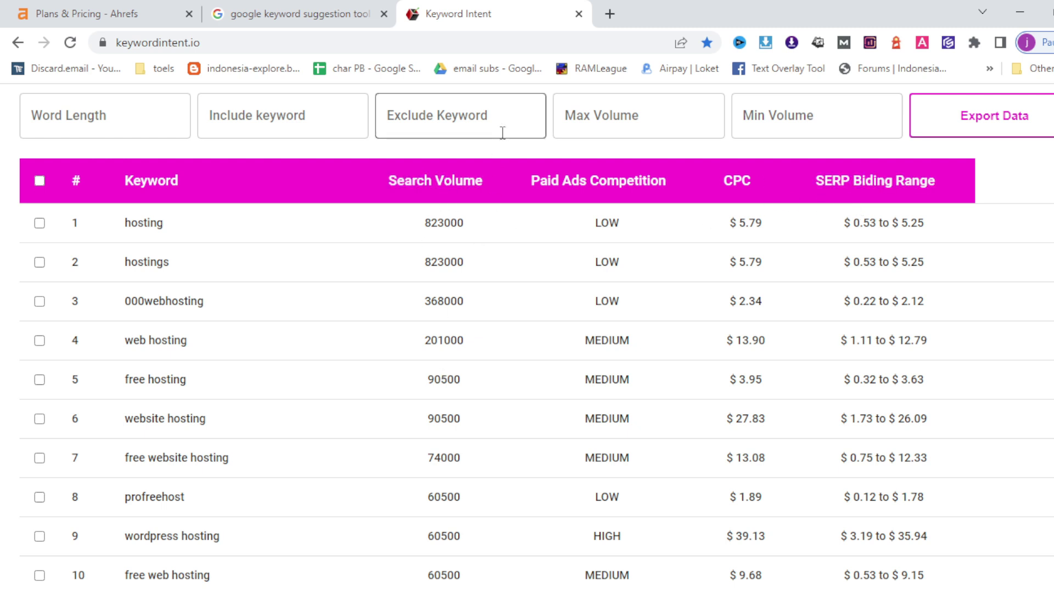
{"action": "left_click", "coordinate": [493, 189]}
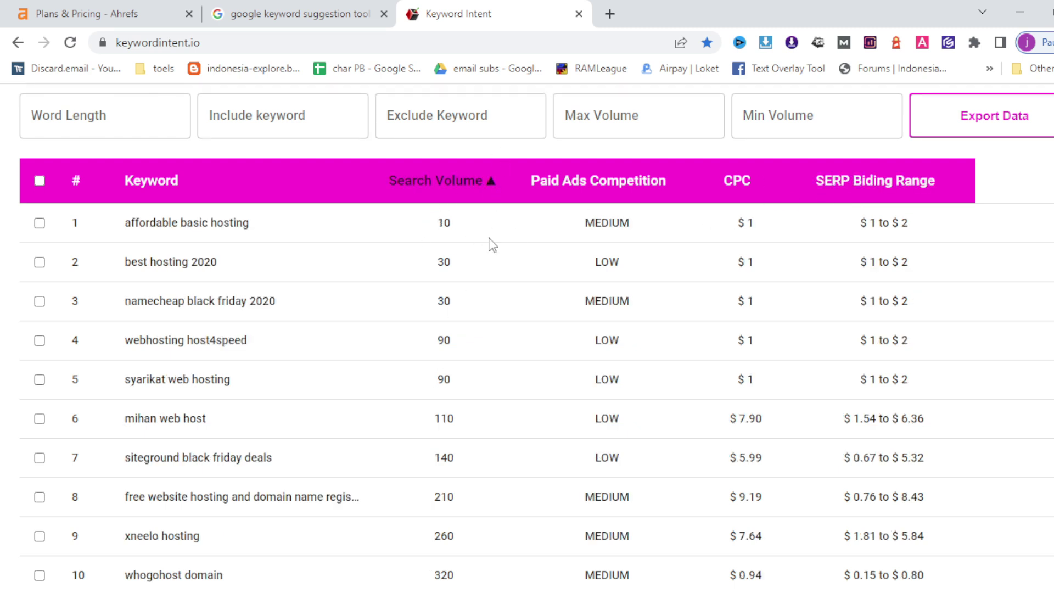
{"action": "left_click", "coordinate": [490, 186]}
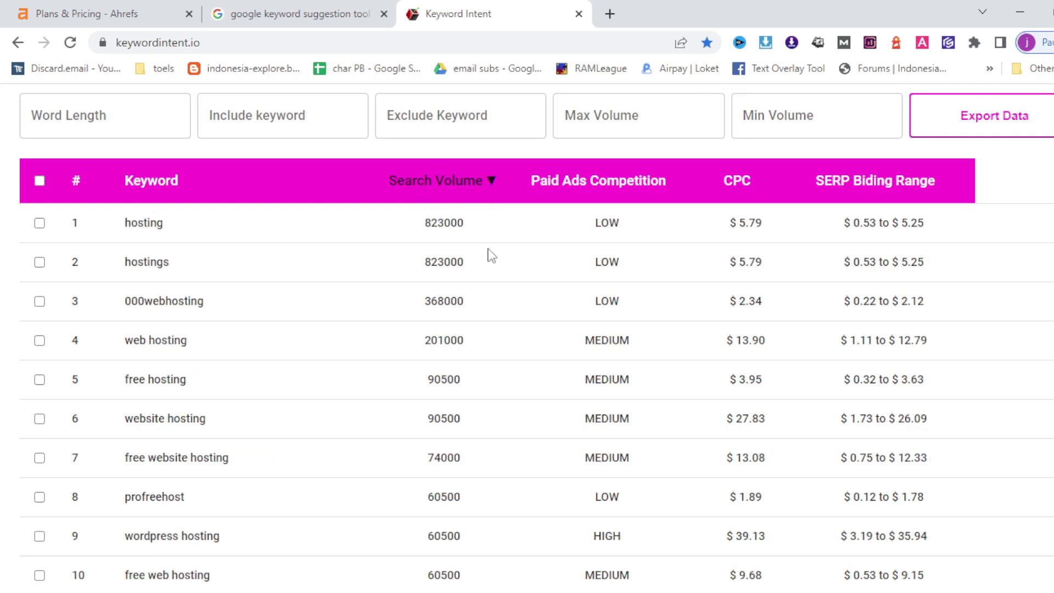
Step: Sort the keyword table by Paid Ads Competition in both directions, ending in descending order
{"action": "left_click", "coordinate": [628, 191]}
{"action": "left_click", "coordinate": [628, 192]}
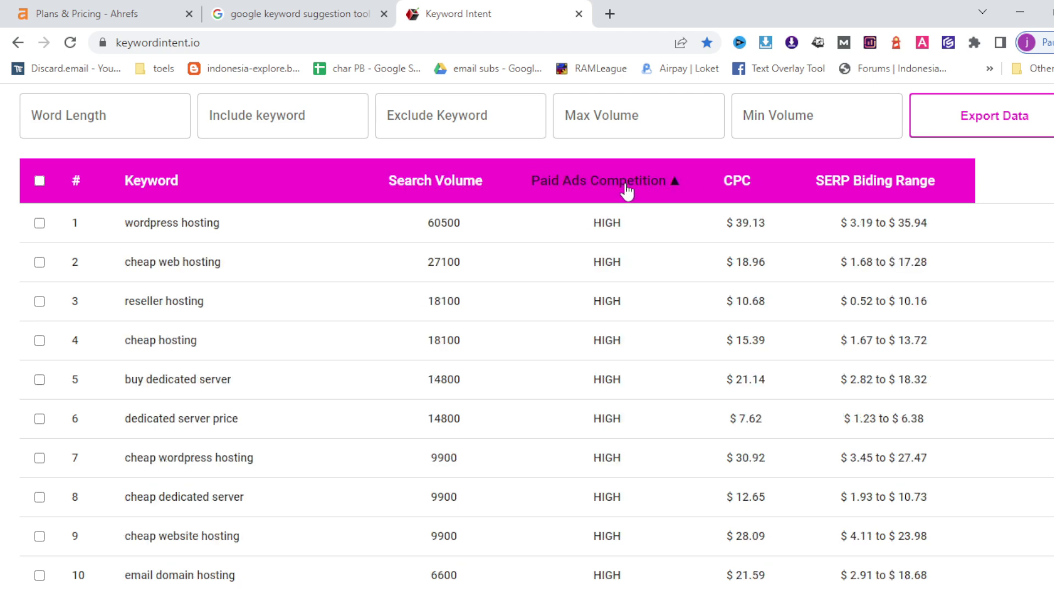
{"action": "left_click", "coordinate": [628, 192]}
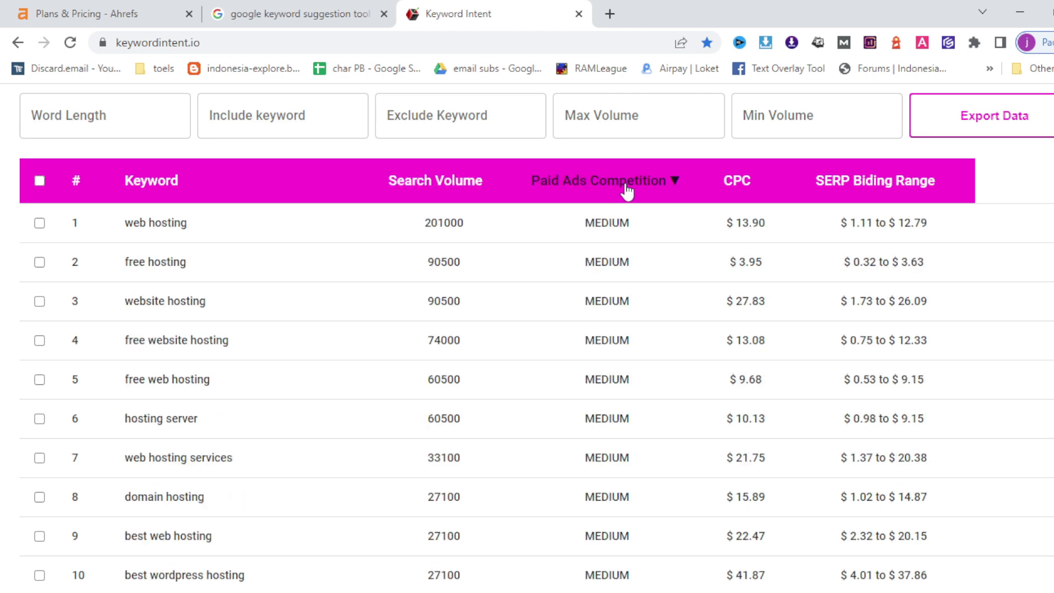
{"action": "left_click", "coordinate": [657, 200]}
{"action": "left_click", "coordinate": [658, 199]}
{"action": "left_click", "coordinate": [658, 200]}
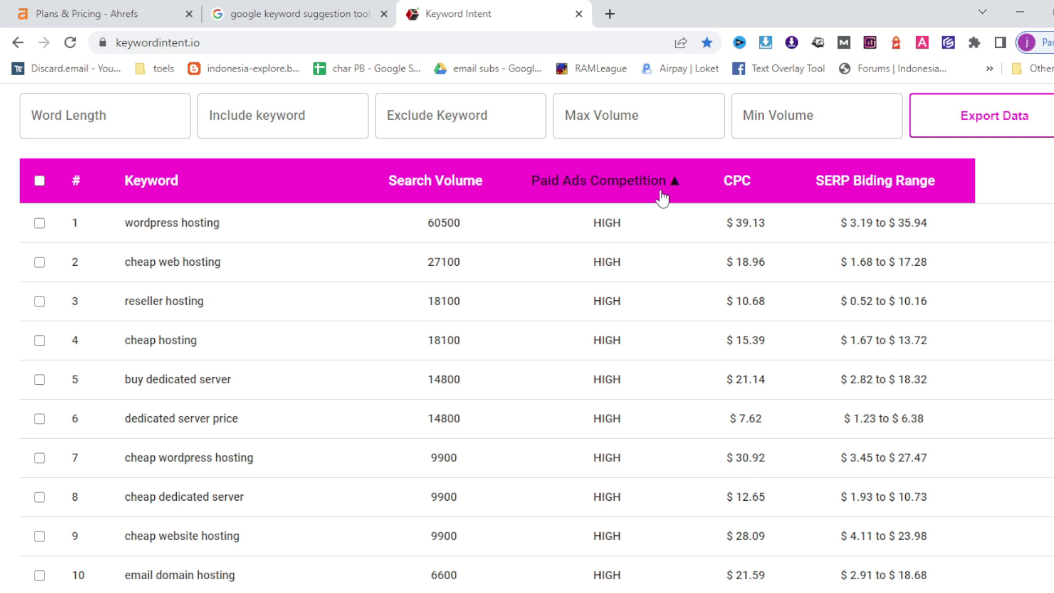
{"action": "left_click", "coordinate": [662, 199]}
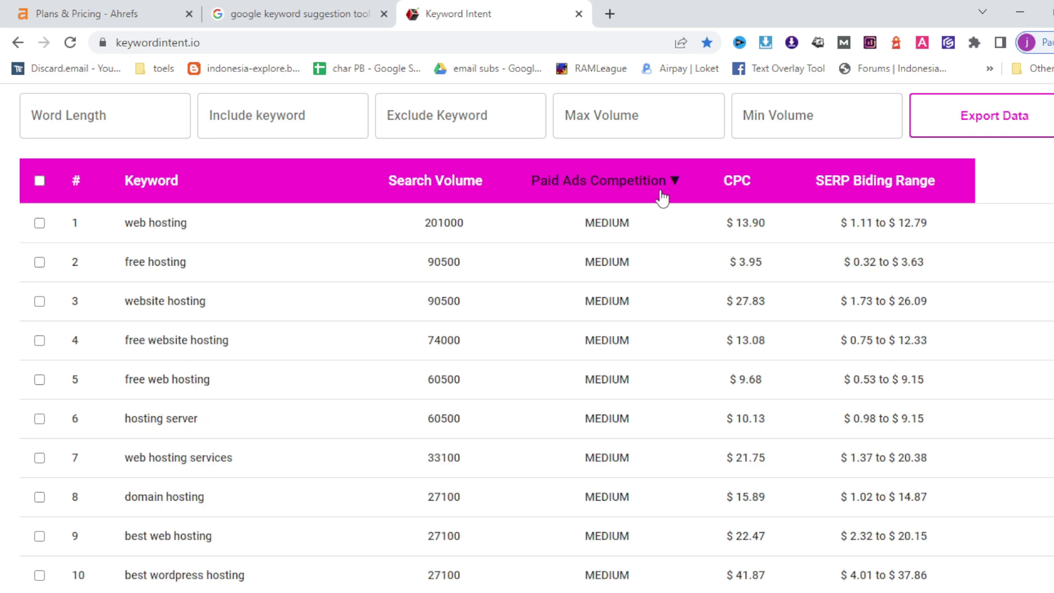
Step: Sort the keyword table by CPC in descending order and inspect the first keyword's SERP bidding range
{"action": "left_click", "coordinate": [750, 196]}
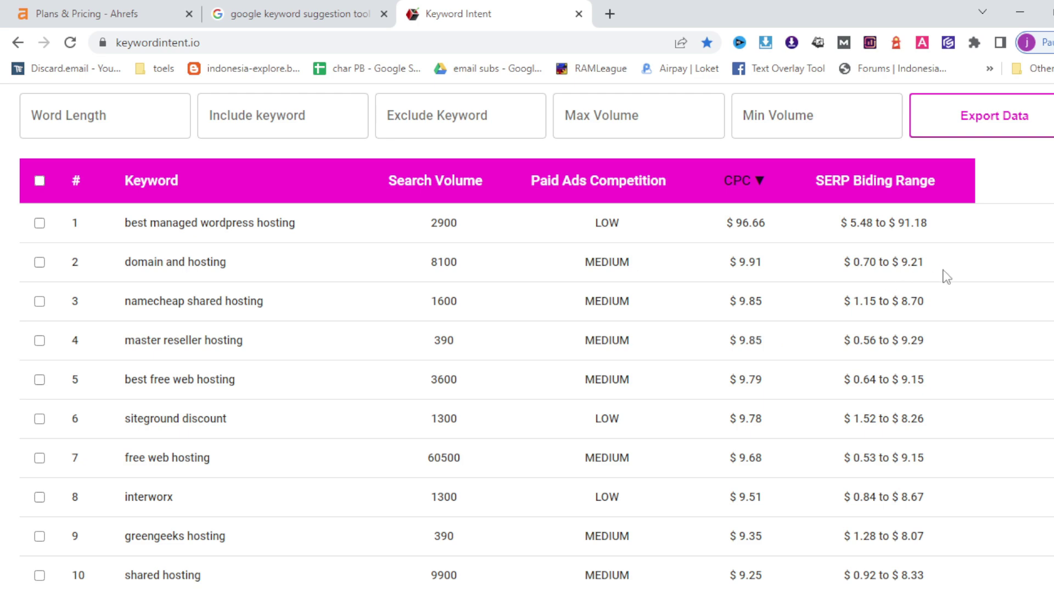
{"action": "scroll", "coordinate": [947, 276], "scroll_direction": "down", "scroll_amount": 2}
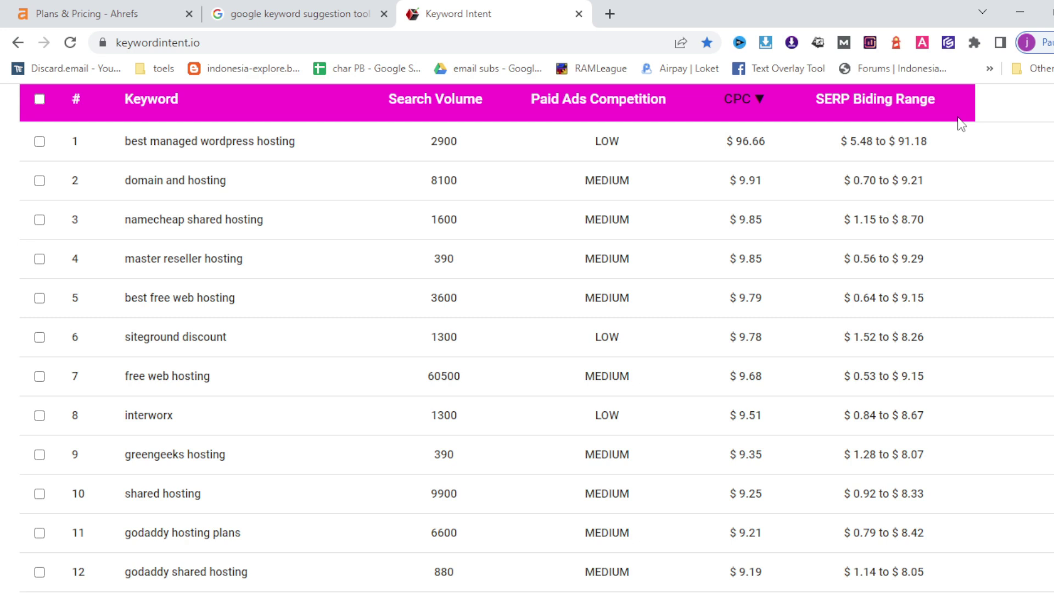
{"action": "left_click", "coordinate": [863, 109]}
{"action": "left_click_drag", "start_coordinate": [854, 141], "coordinate": [930, 142]}
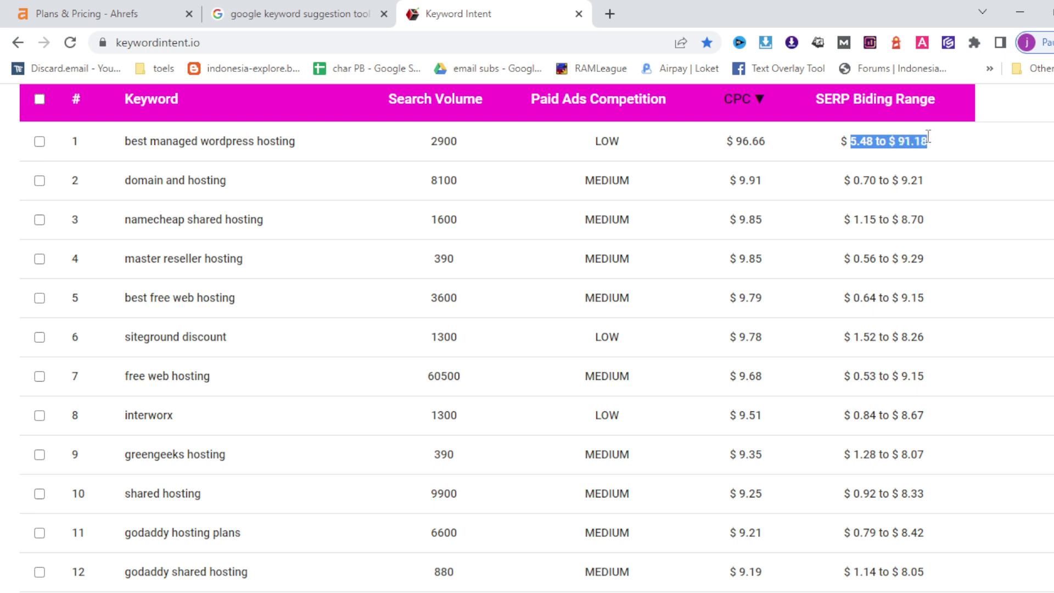
{"action": "left_click", "coordinate": [986, 162]}
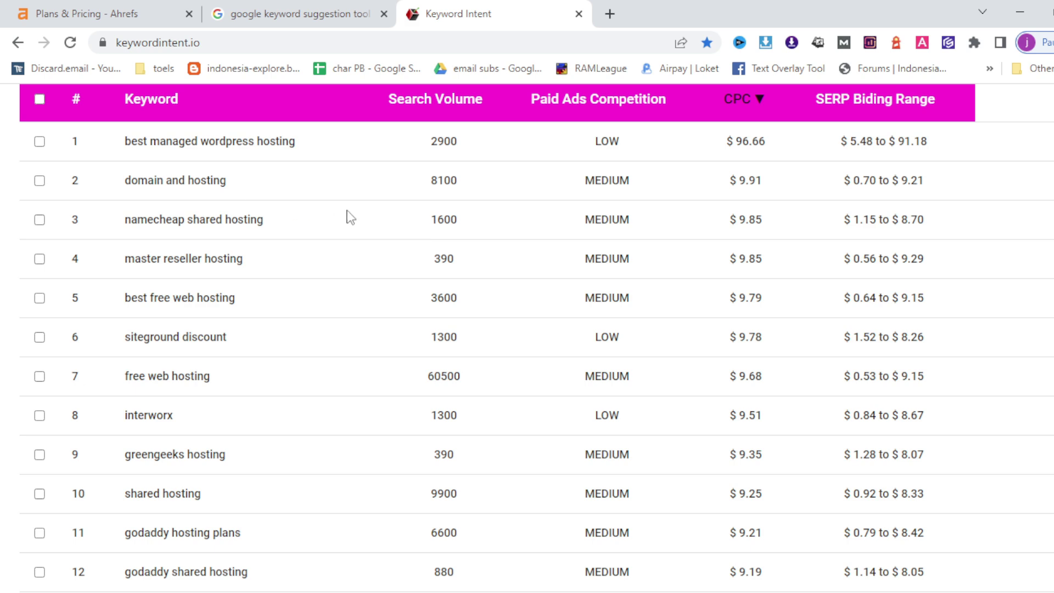
Step: Compare the lower SERP bidding values of "domain and hosting" and "best managed wordpress hosting"
{"action": "left_click_drag", "start_coordinate": [857, 180], "coordinate": [877, 181]}
{"action": "left_click_drag", "start_coordinate": [879, 182], "coordinate": [871, 181]}
{"action": "left_click", "coordinate": [911, 216]}
{"action": "left_click_drag", "start_coordinate": [854, 180], "coordinate": [877, 180]}
{"action": "left_click_drag", "start_coordinate": [849, 141], "coordinate": [859, 143]}
{"action": "scroll", "coordinate": [857, 337], "scroll_direction": "down", "scroll_amount": 3}
{"action": "scroll", "coordinate": [857, 338], "scroll_direction": "up", "scroll_amount": 3}
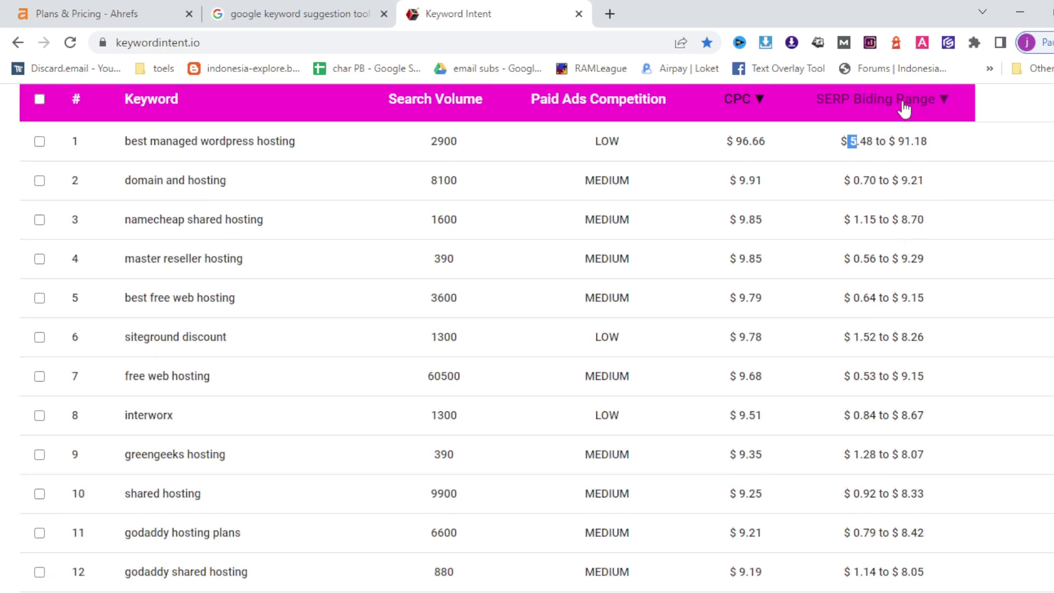
Step: Sort the keyword table by SERP Biding Range, trying ascending order and finishing with the highest bids first
{"action": "left_click", "coordinate": [944, 104]}
{"action": "left_click", "coordinate": [944, 104]}
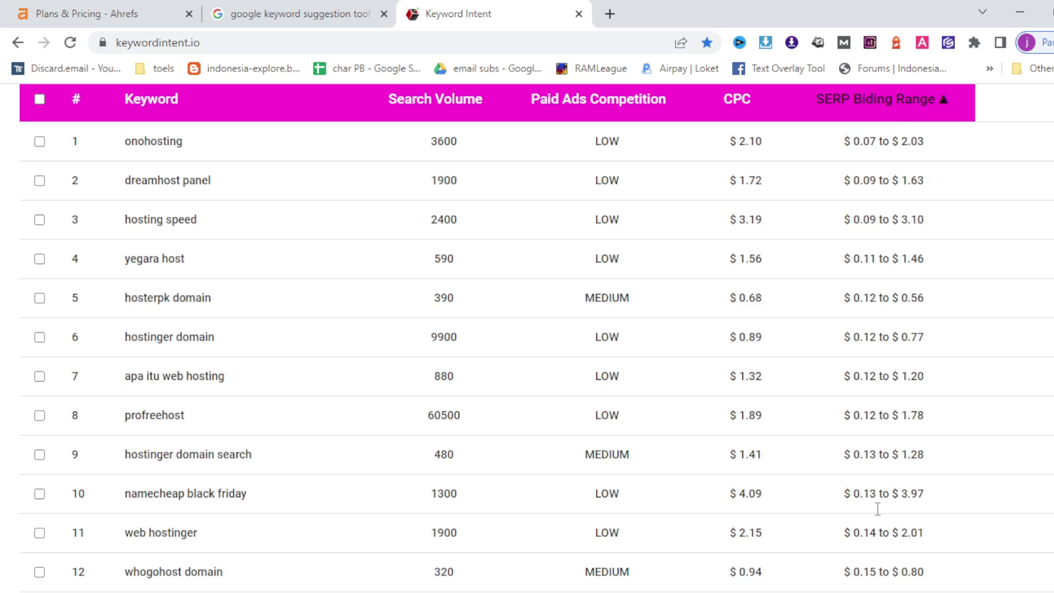
{"action": "scroll", "coordinate": [876, 535], "scroll_direction": "down", "scroll_amount": 3}
{"action": "scroll", "coordinate": [877, 533], "scroll_direction": "up", "scroll_amount": 1}
{"action": "scroll", "coordinate": [877, 531], "scroll_direction": "up", "scroll_amount": 3}
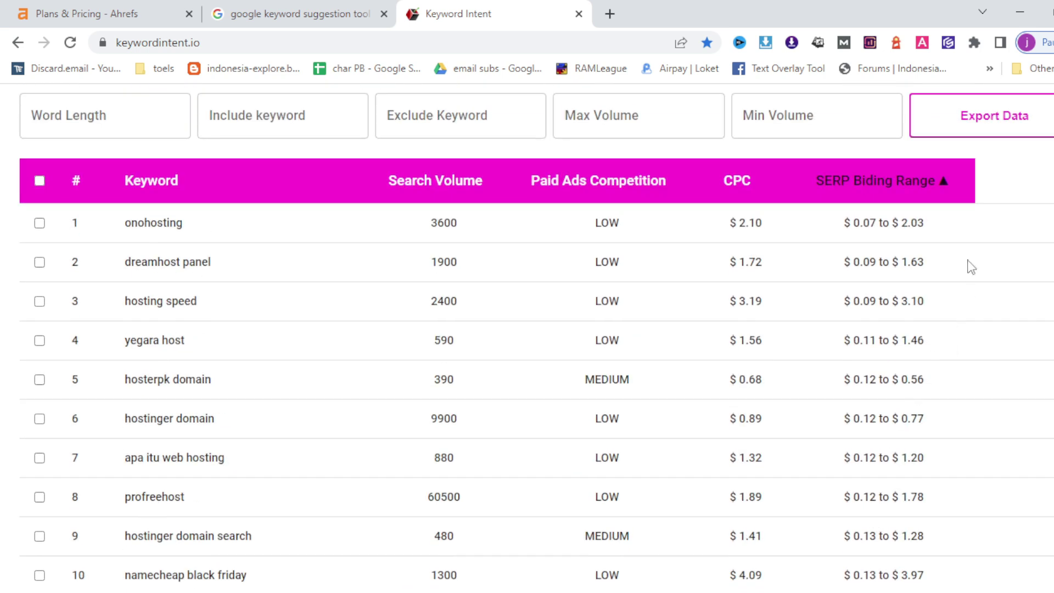
{"action": "left_click", "coordinate": [942, 183]}
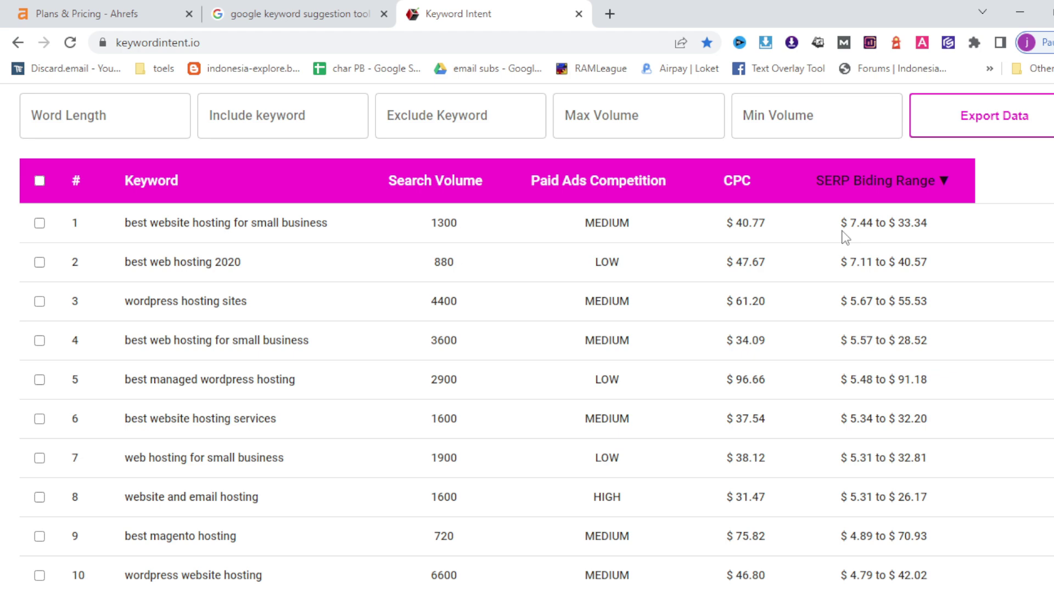
Step: Filter the keyword table to a word length of 5 and review the filtered keywords
{"action": "scroll", "coordinate": [846, 237], "scroll_direction": "up", "scroll_amount": 2}
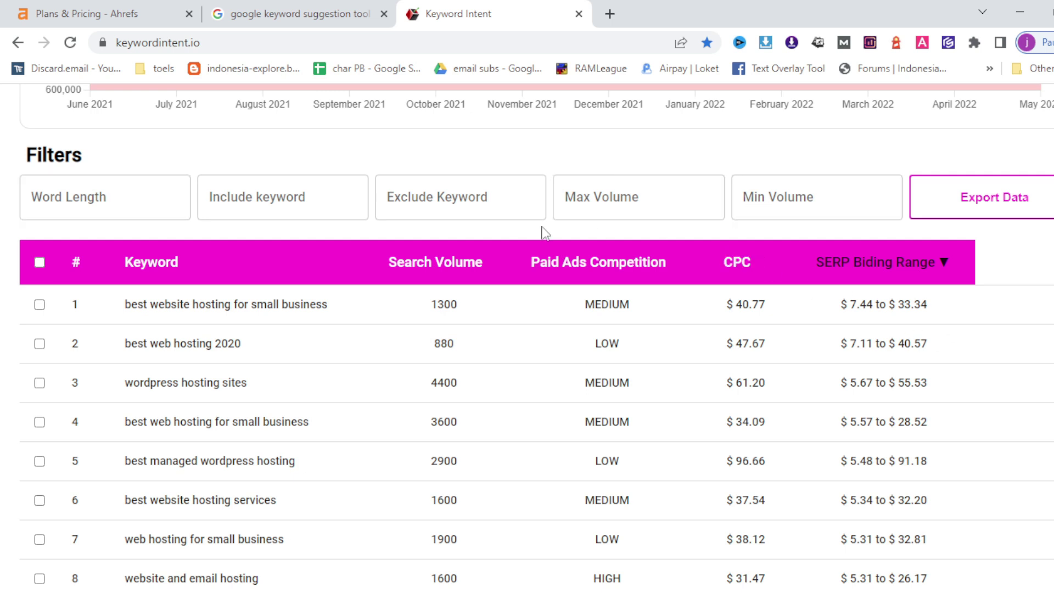
{"action": "left_click", "coordinate": [138, 193]}
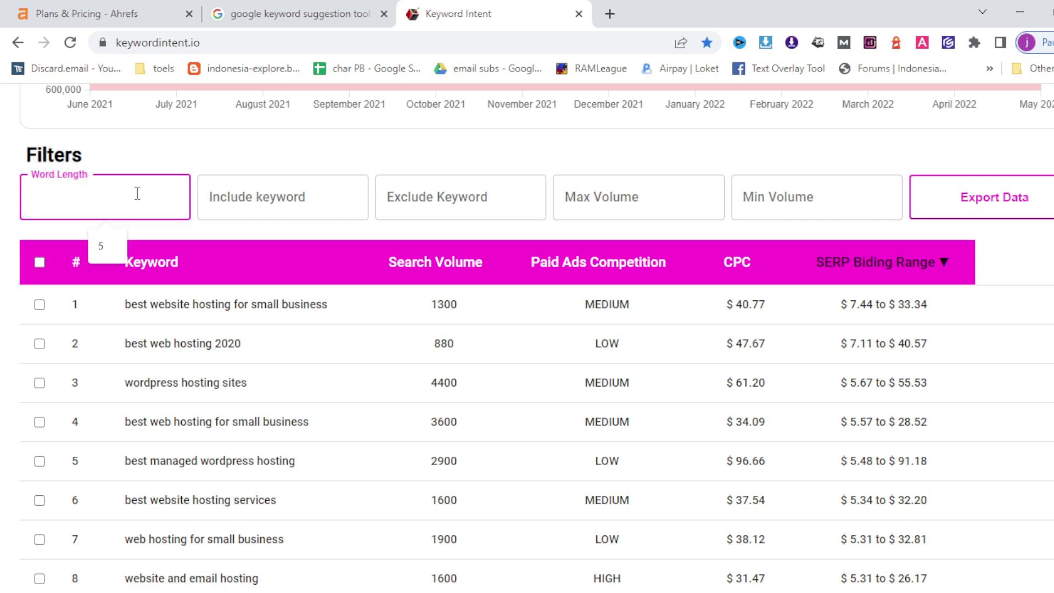
{"action": "type", "text": "5"}
{"action": "scroll", "coordinate": [266, 356], "scroll_direction": "down", "scroll_amount": 12}
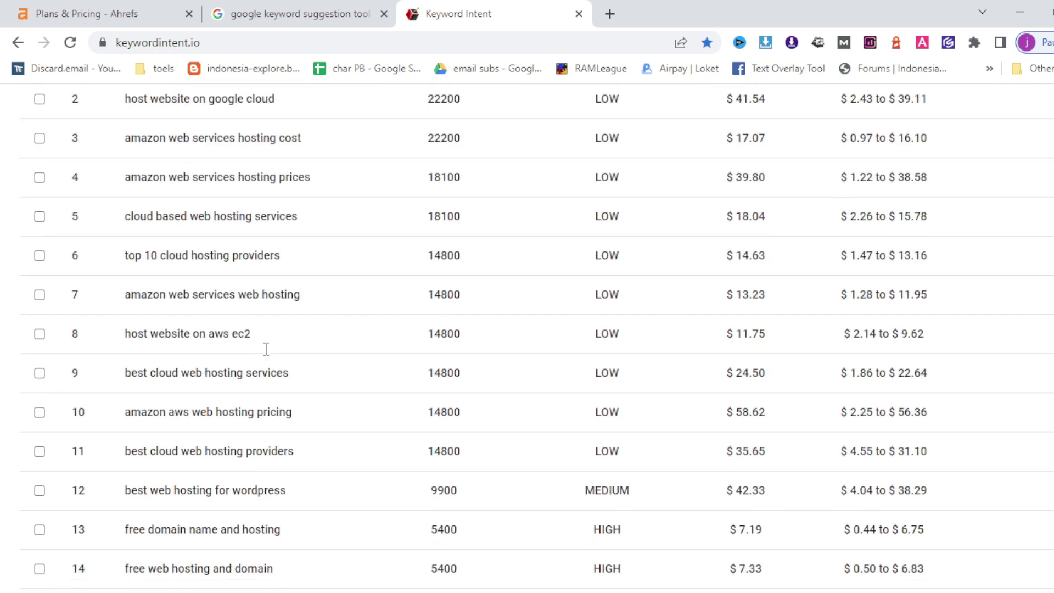
{"action": "scroll", "coordinate": [265, 350], "scroll_direction": "down", "scroll_amount": 3}
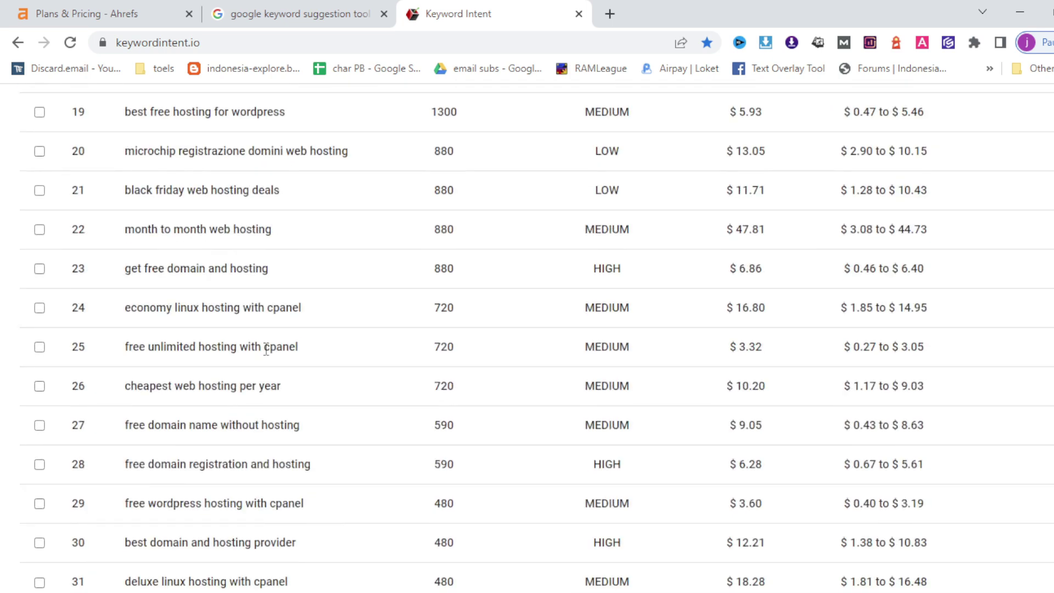
{"action": "scroll", "coordinate": [266, 349], "scroll_direction": "up", "scroll_amount": 8}
{"action": "scroll", "coordinate": [266, 349], "scroll_direction": "up", "scroll_amount": 6}
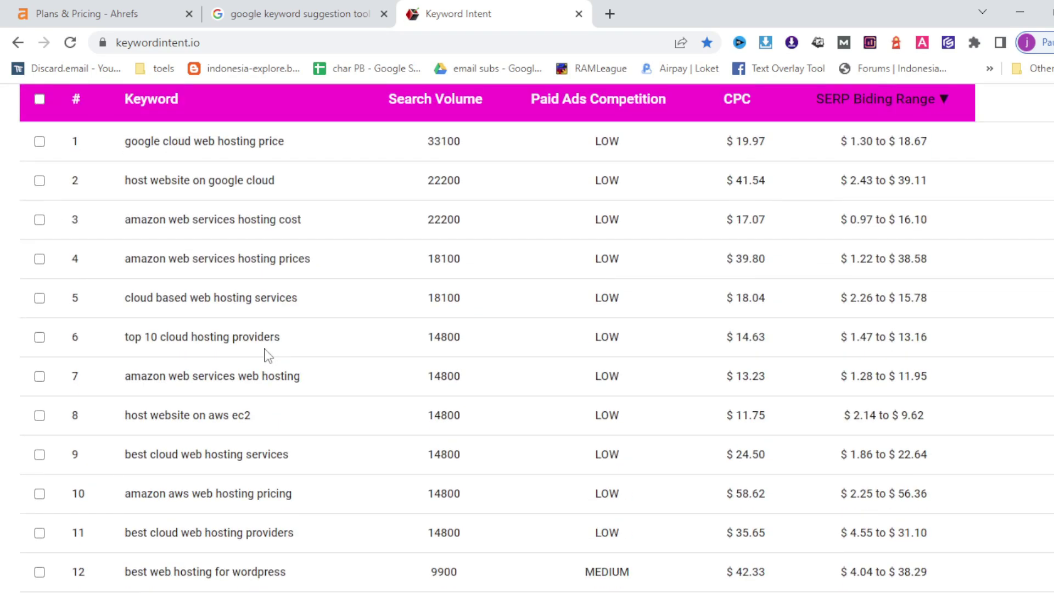
{"action": "scroll", "coordinate": [266, 349], "scroll_direction": "up", "scroll_amount": 3}
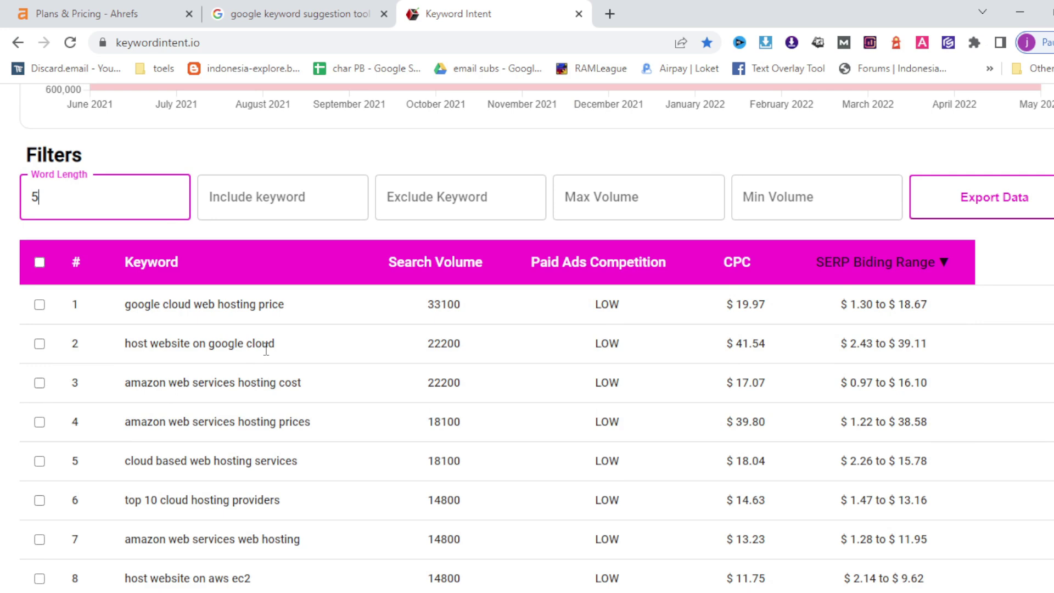
{"action": "scroll", "coordinate": [266, 350], "scroll_direction": "up", "scroll_amount": 3}
{"action": "scroll", "coordinate": [266, 349], "scroll_direction": "up", "scroll_amount": 2}
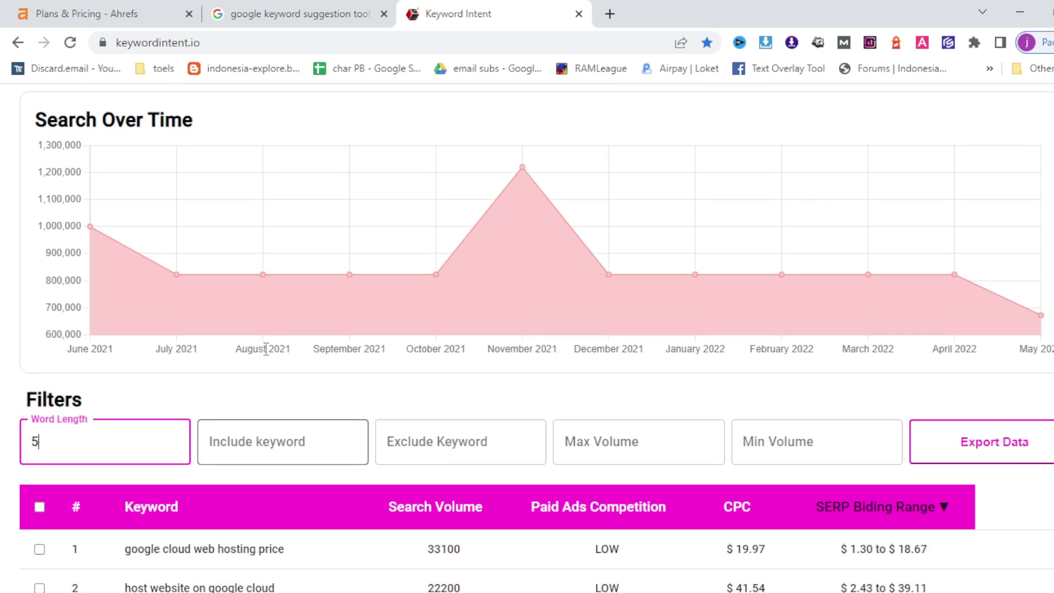